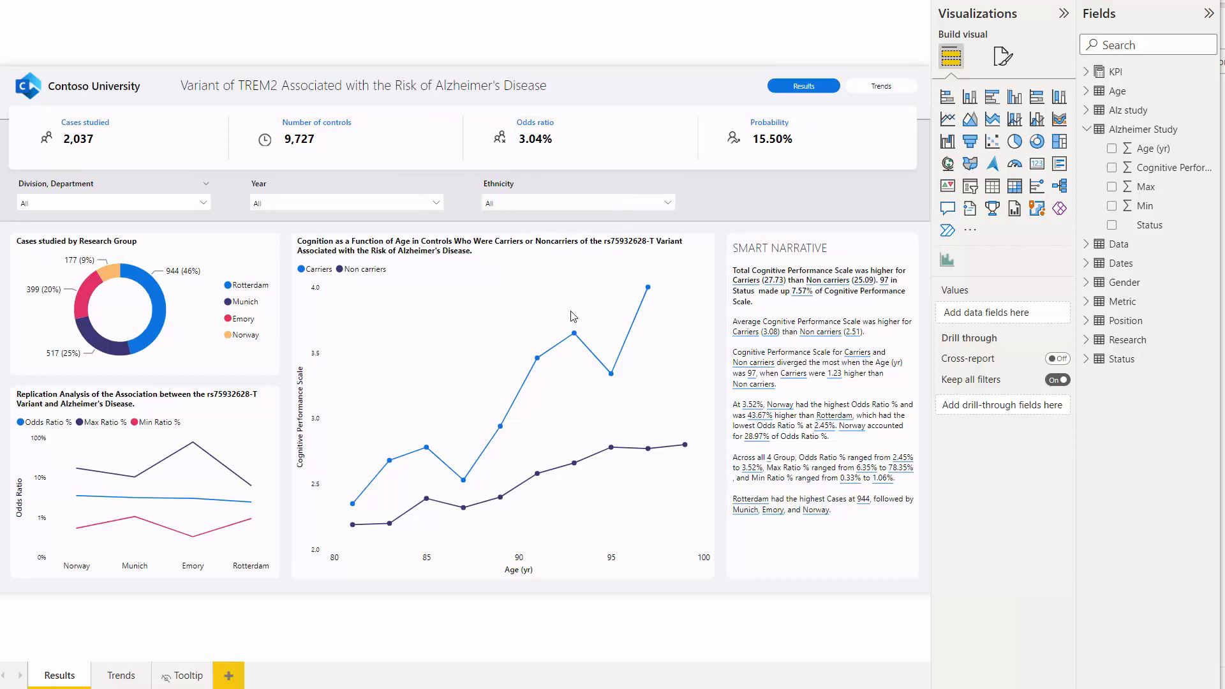
Enable error bars on the Cognition as a Function of Age line chart
mouse_move(516, 364)
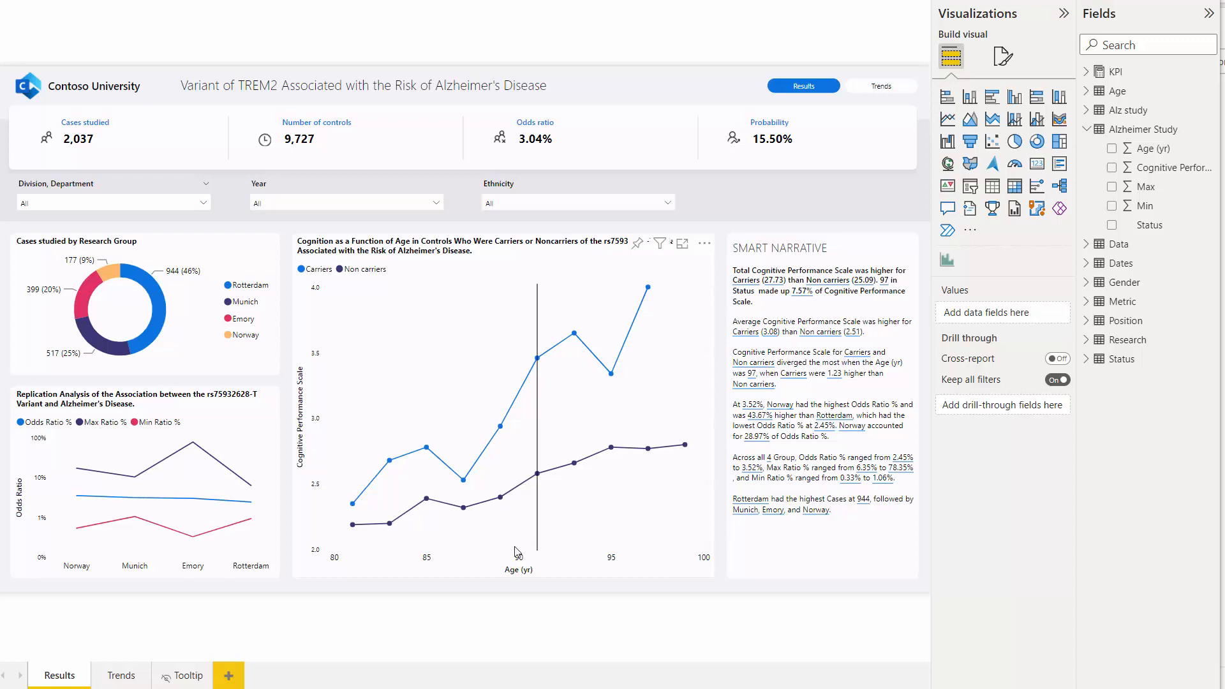
mouse_move(428, 503)
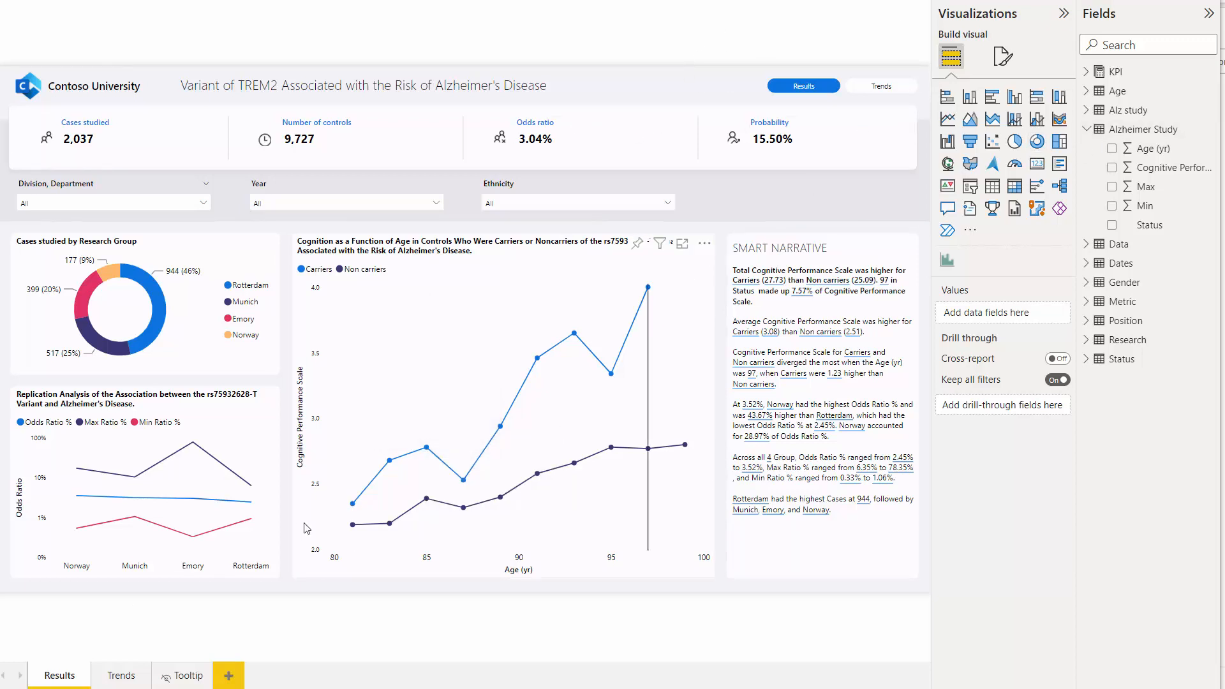
left_click(590, 262)
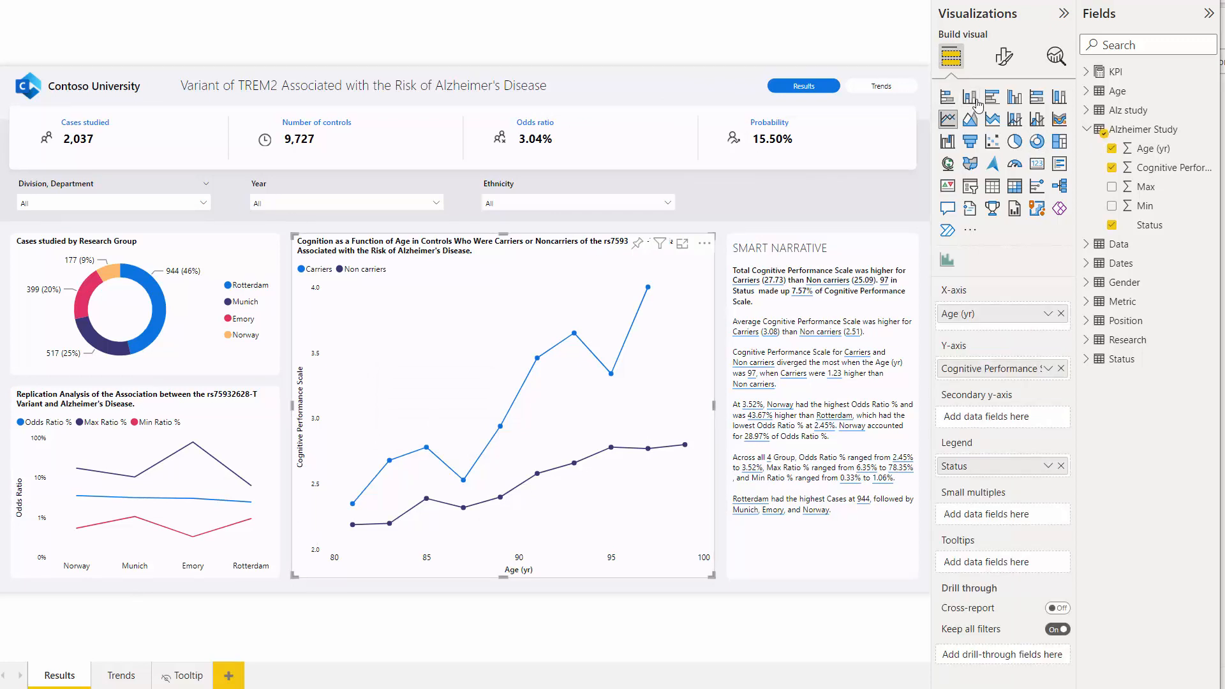
left_click(1057, 60)
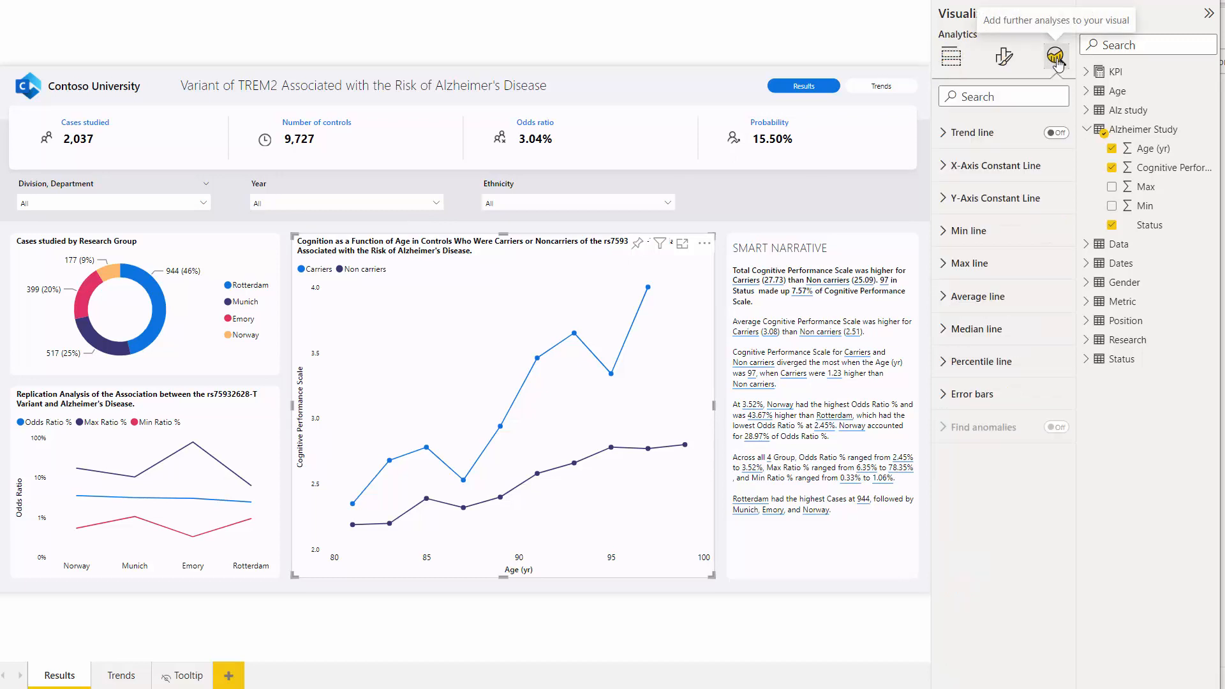
left_click(943, 399)
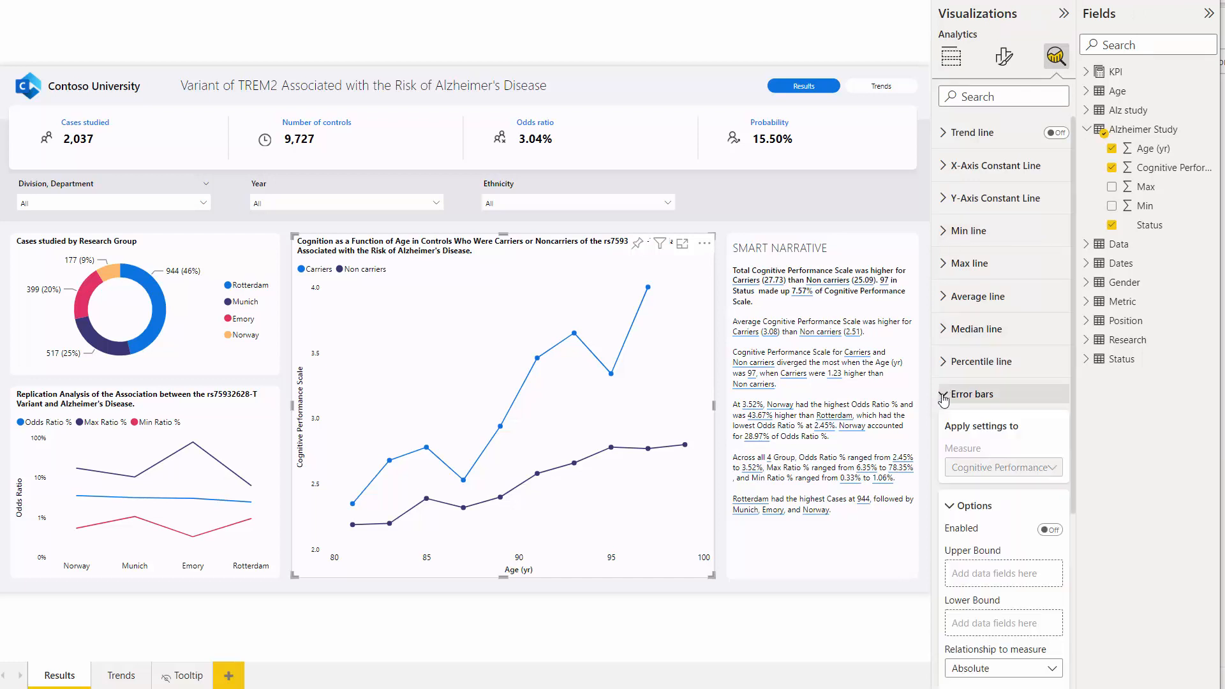
scroll(1021, 319, "down", 4)
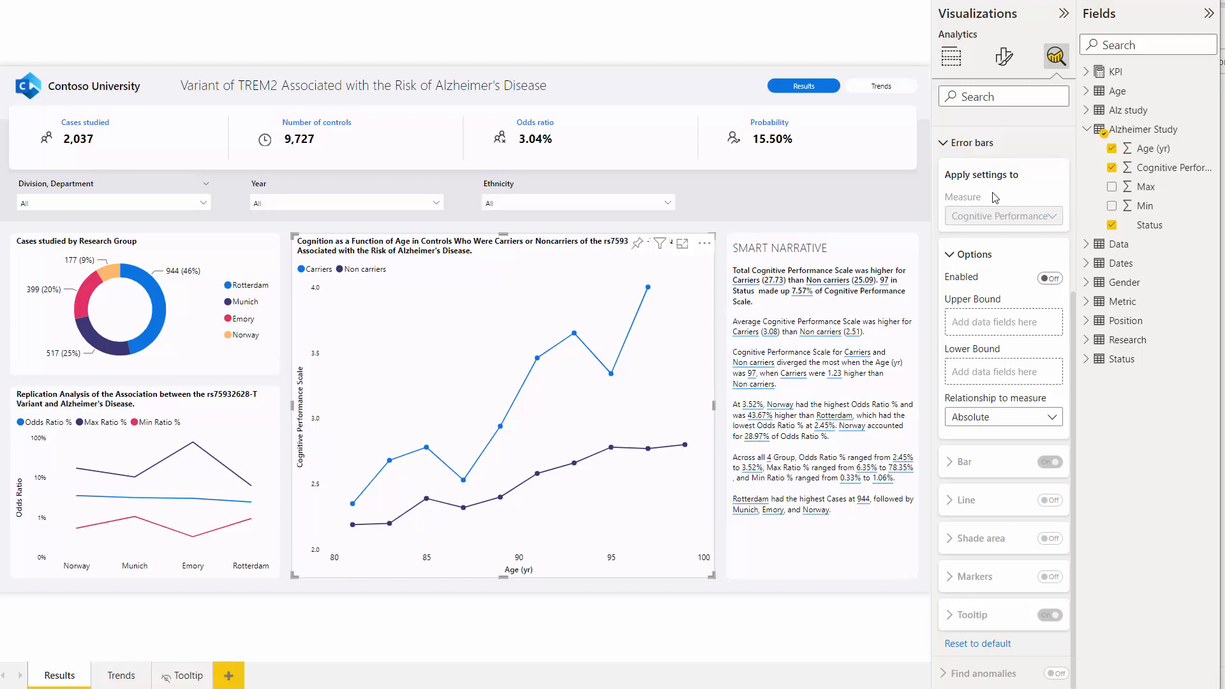
left_click(1044, 284)
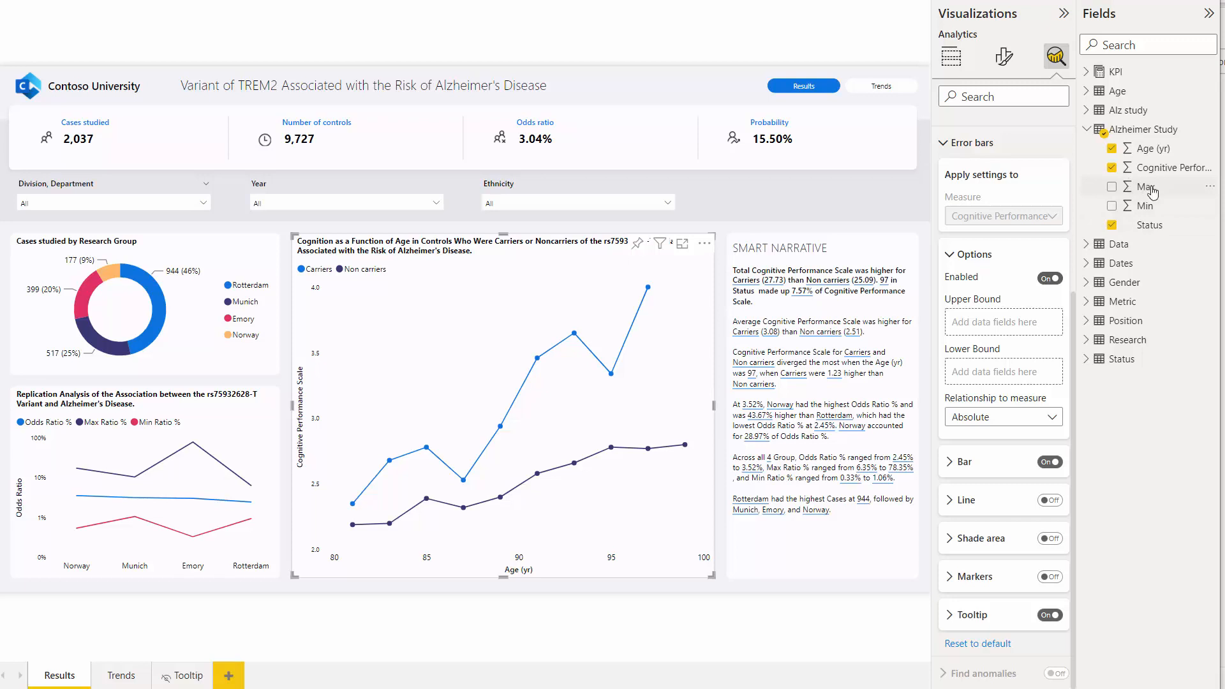
Use Max as the error bars' upper bound and Min as the lower bound, with an Absolute relationship to the measure
left_click_drag(1153, 205, 1013, 371)
left_click_drag(1145, 186, 1036, 329)
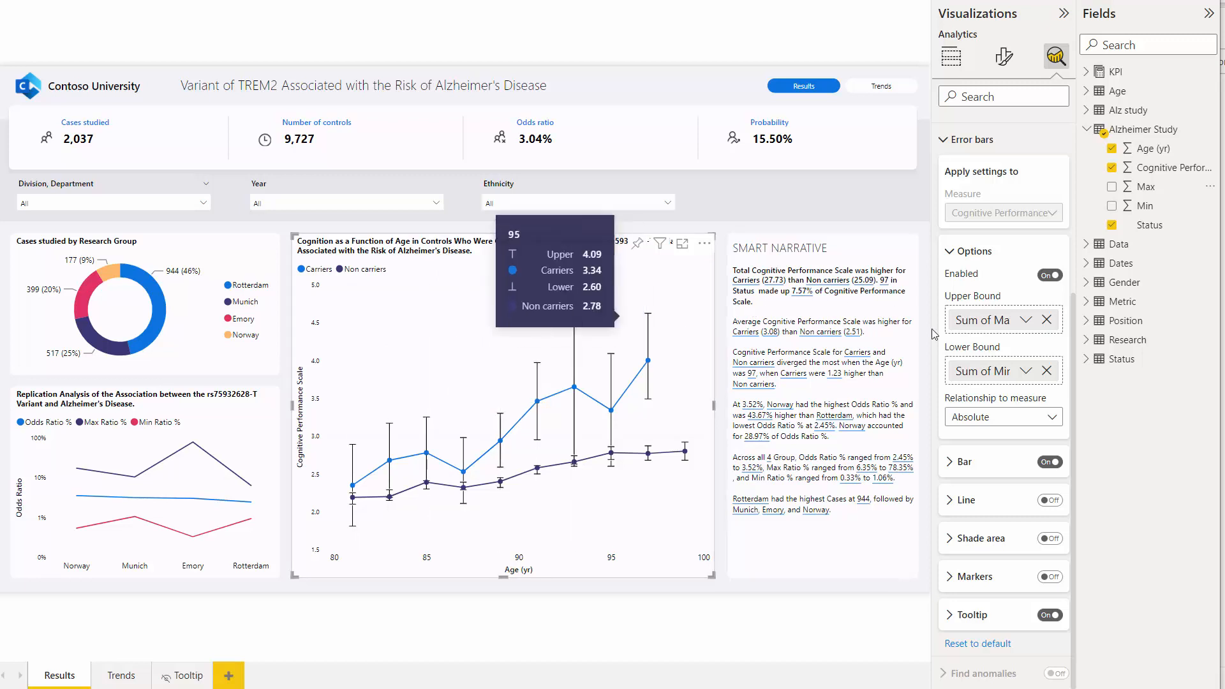
left_click(1019, 418)
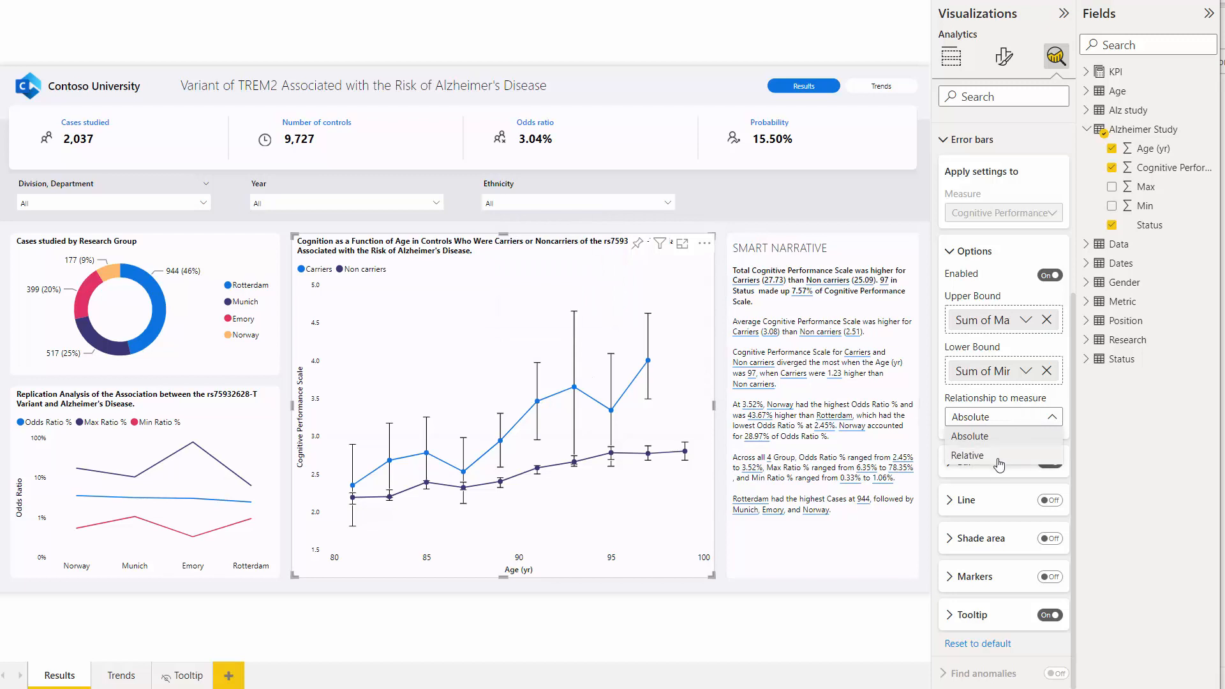
left_click(1002, 435)
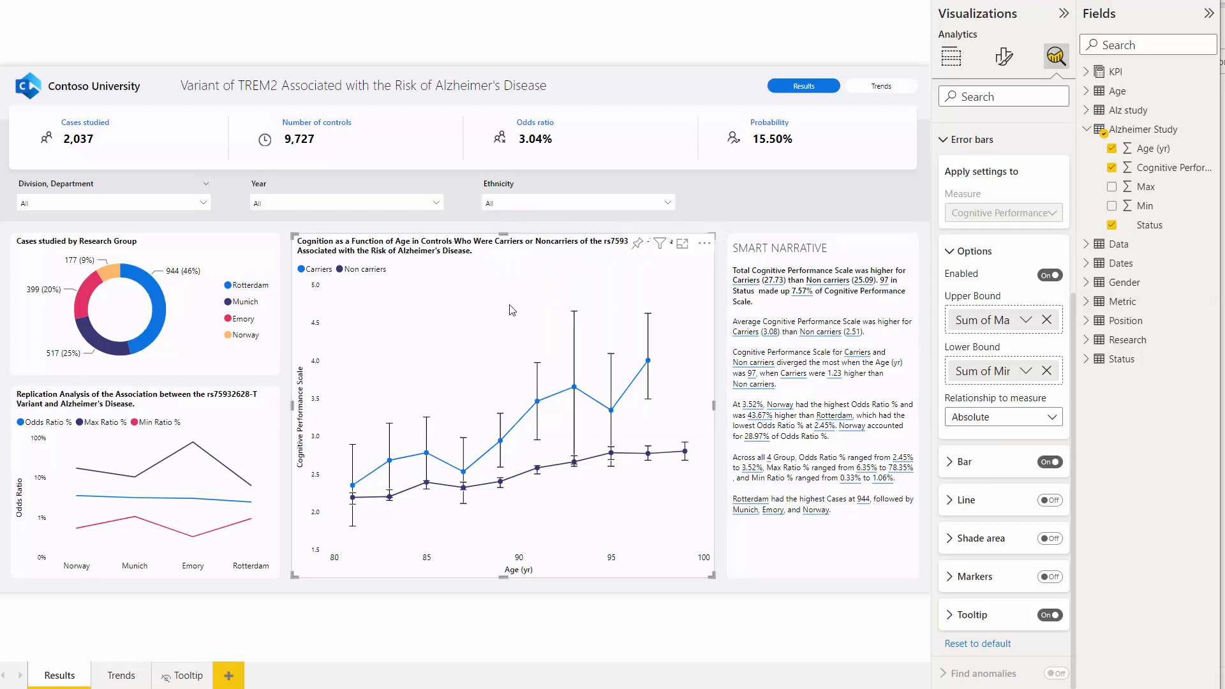
Examine the upper and lower bound values at age 95 and the available options for the relationship to the measure
mouse_move(576, 326)
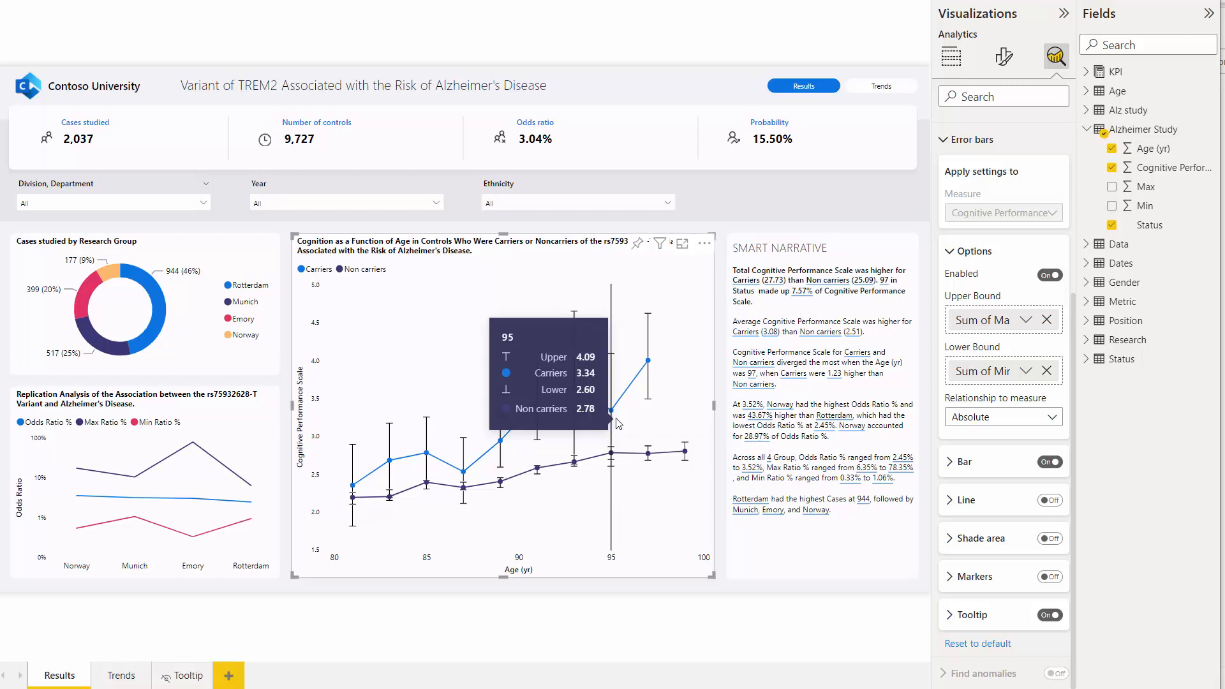
left_click(1002, 417)
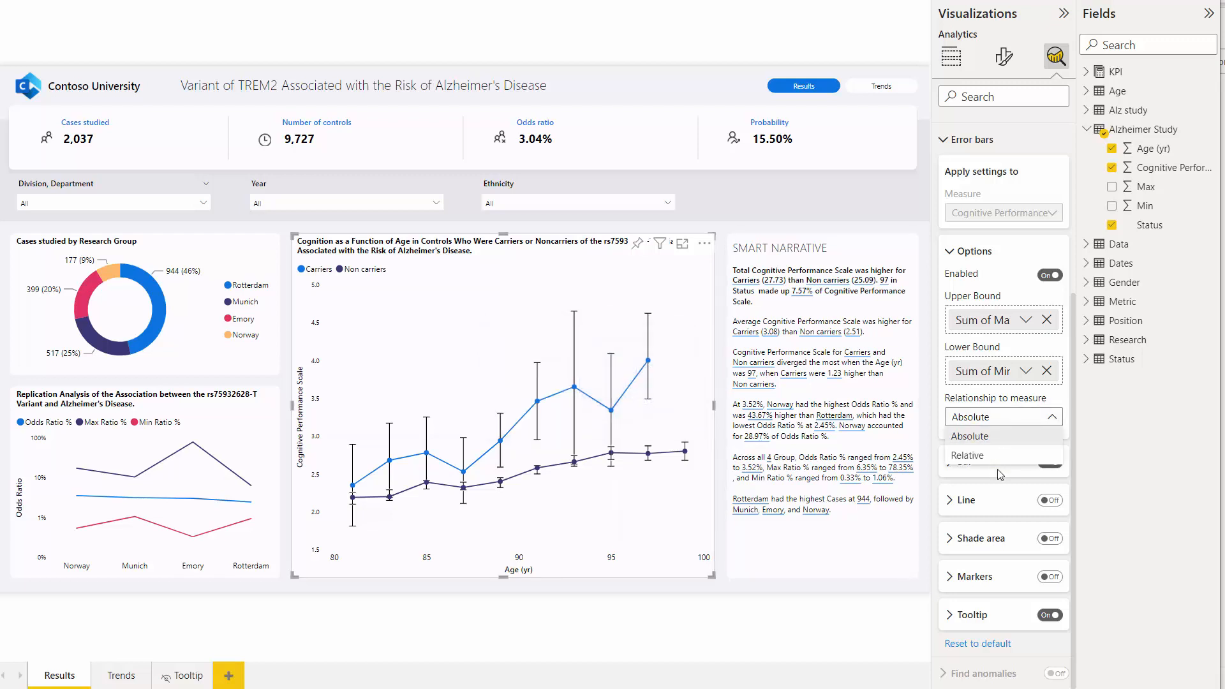
left_click(1016, 419)
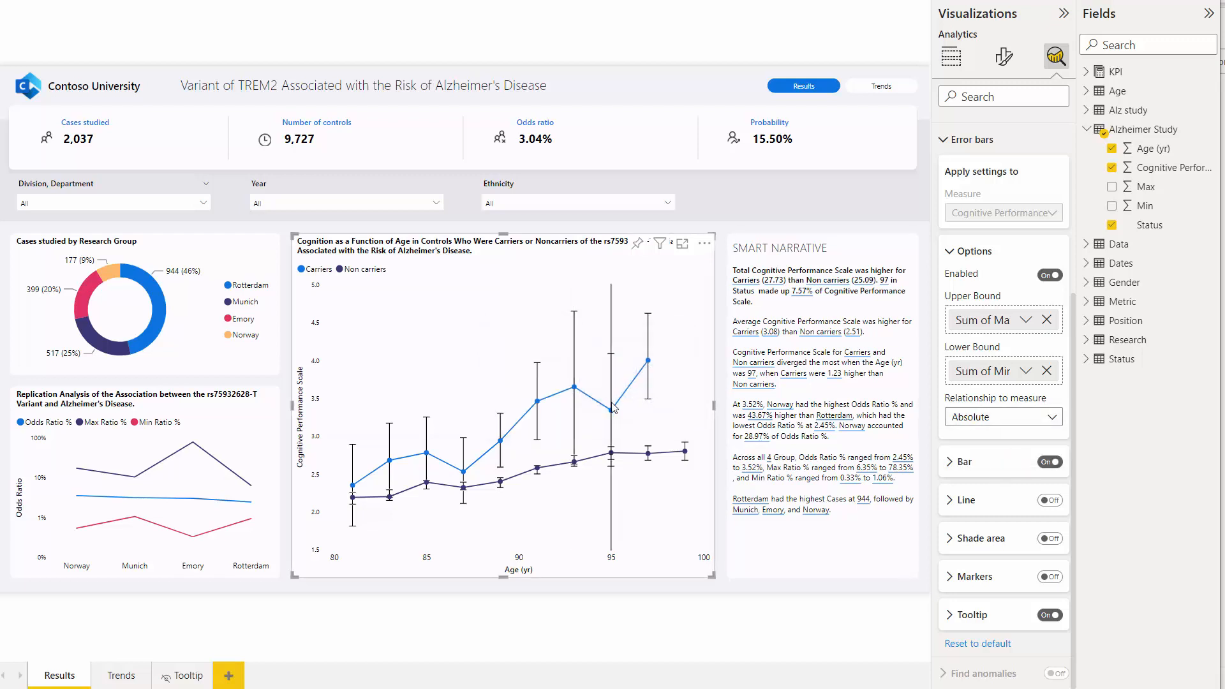
mouse_move(614, 421)
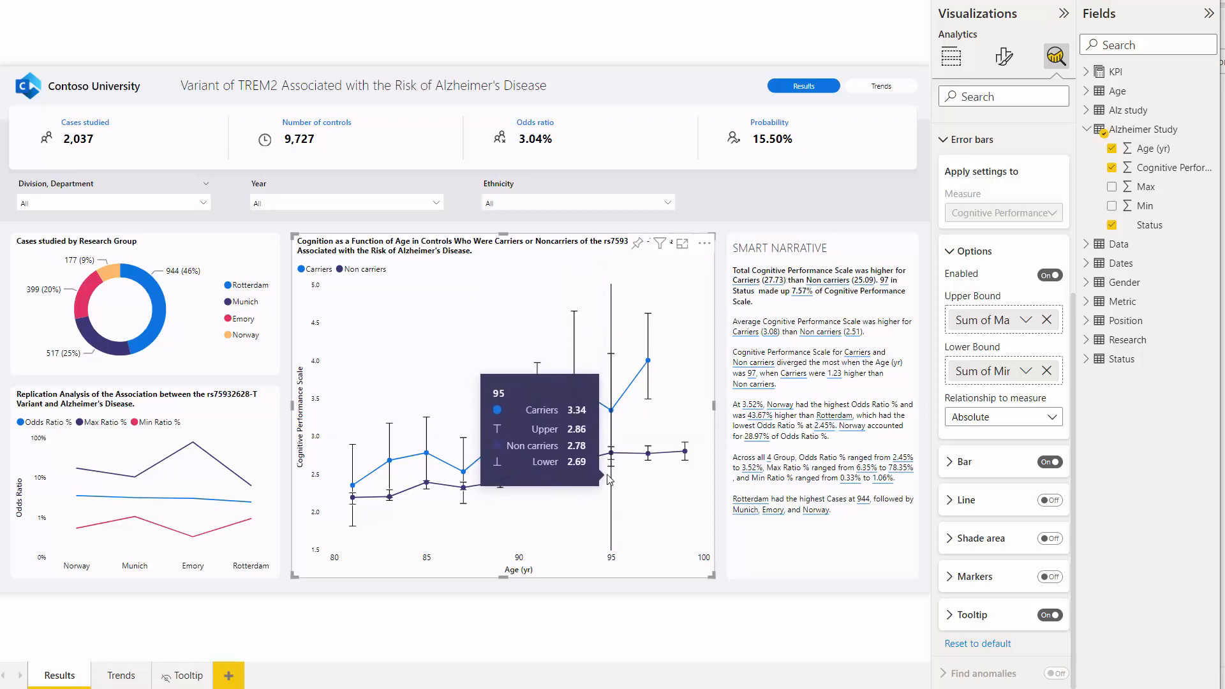
left_click(972, 426)
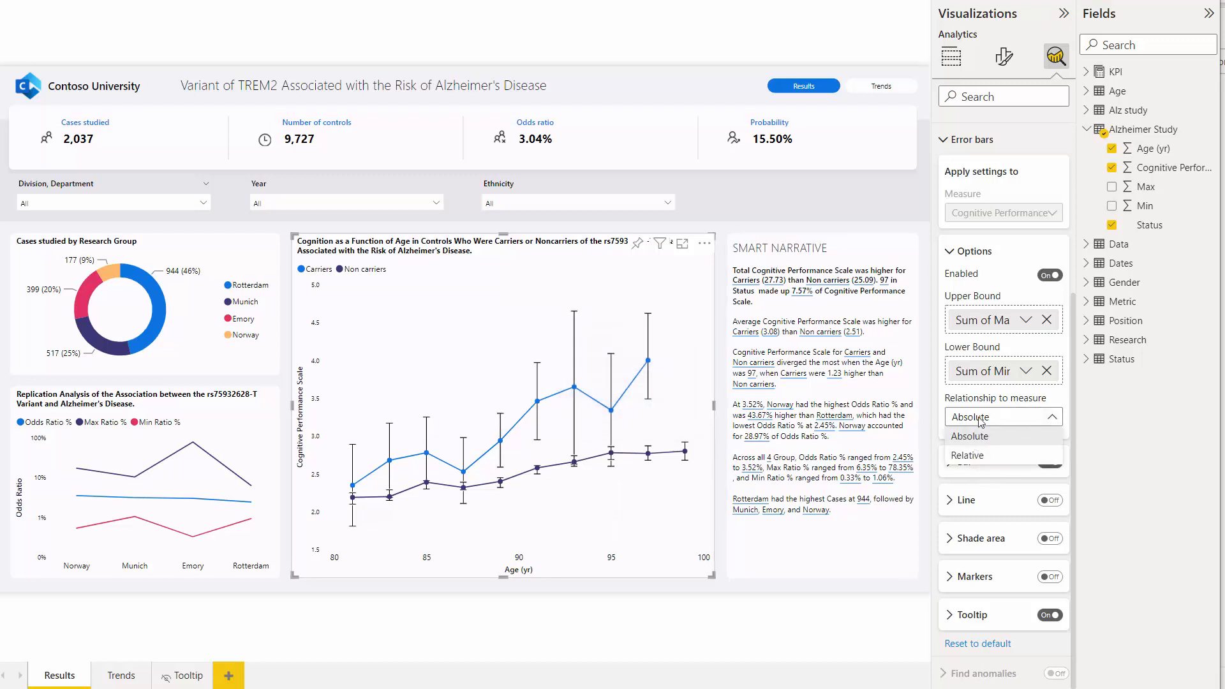
left_click(981, 421)
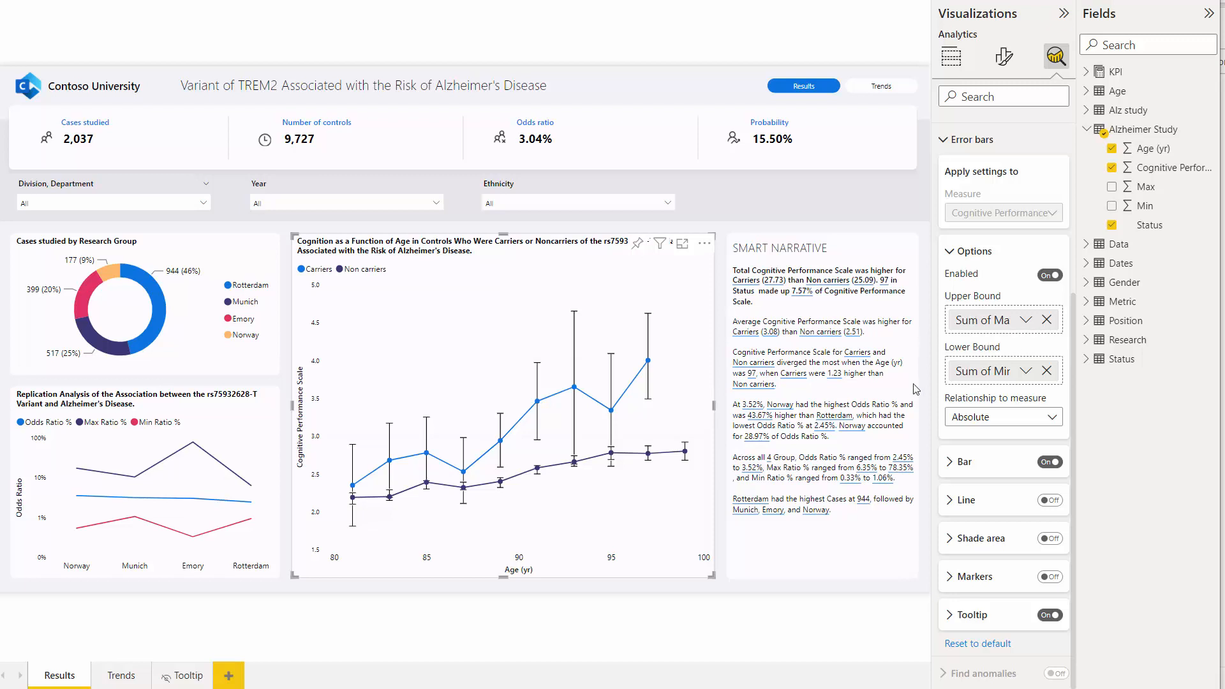
left_click(970, 426)
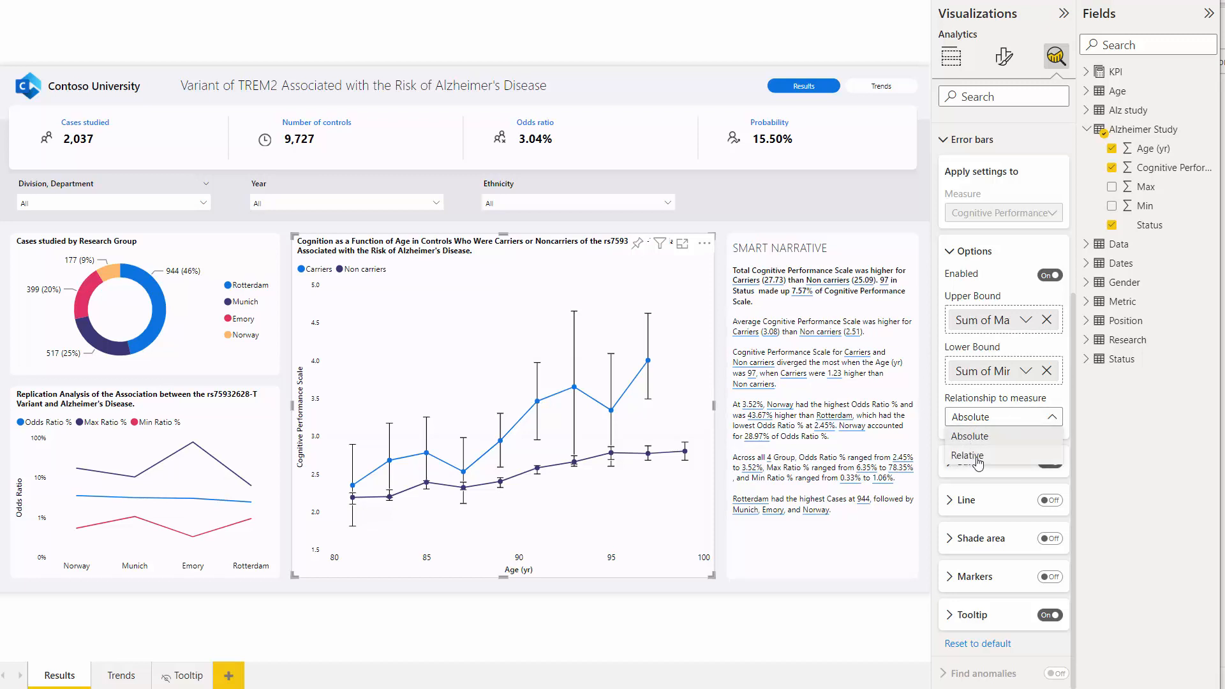
left_click(992, 424)
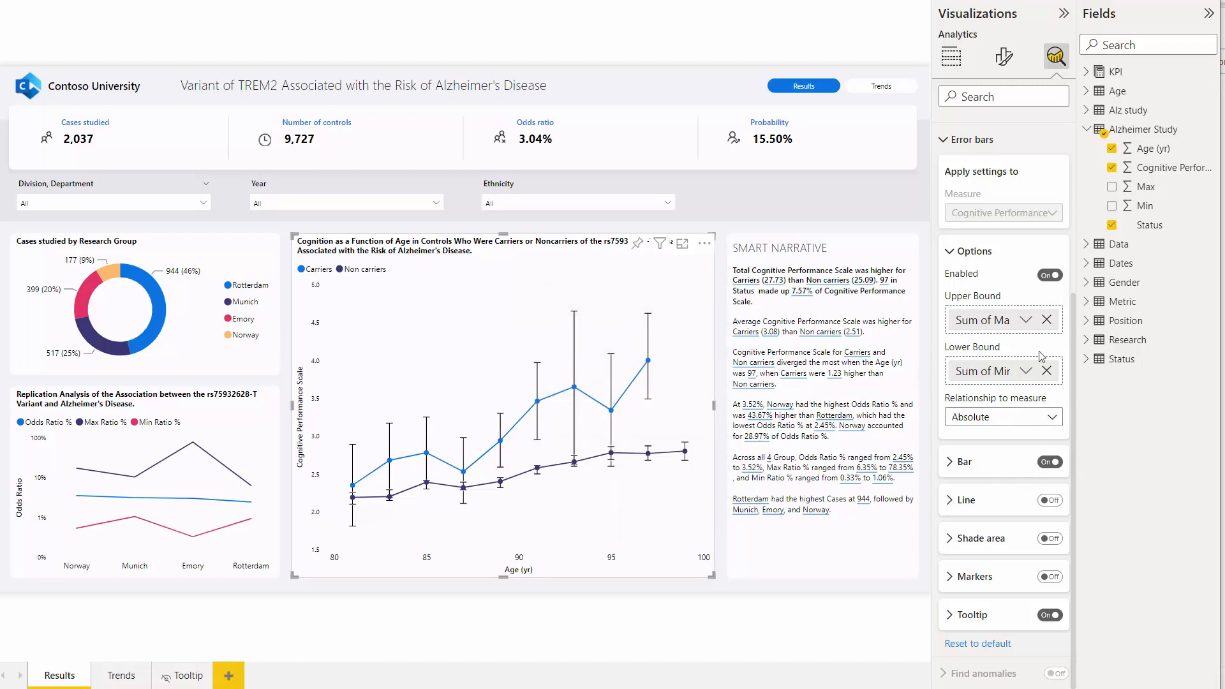
Try the Dot end style on the error bars and return the end style to Cap
left_click(967, 462)
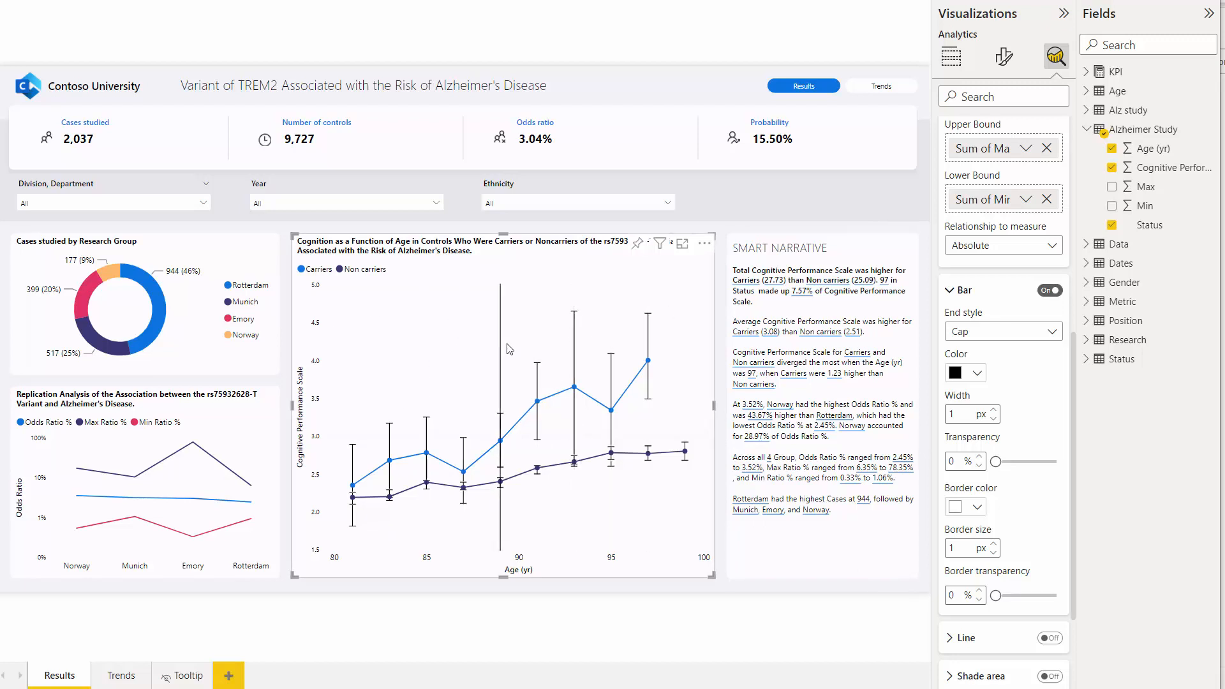
left_click(1009, 331)
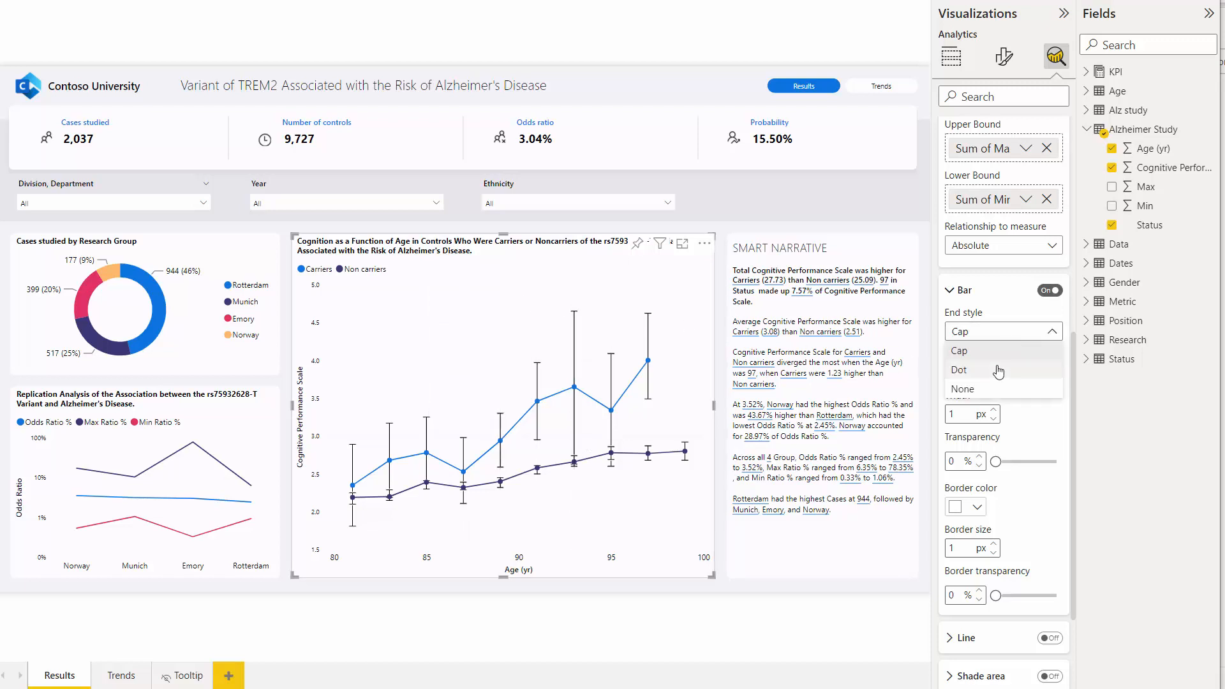
left_click(600, 346)
key("Down")
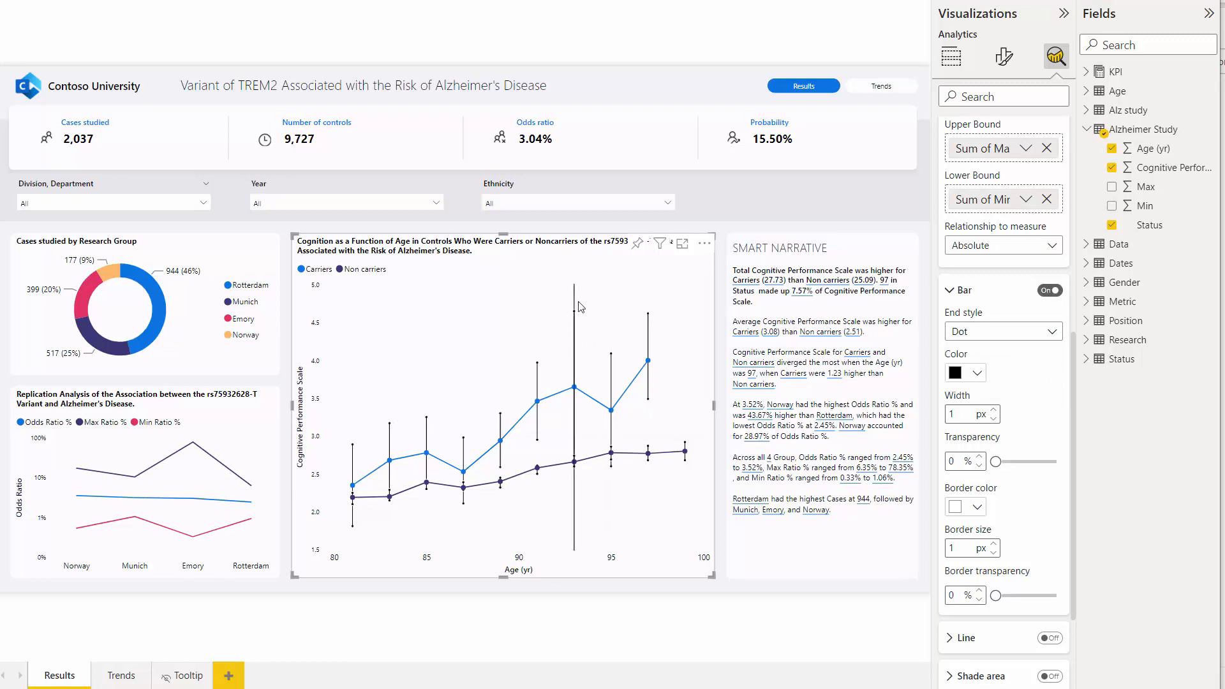
left_click(1014, 331)
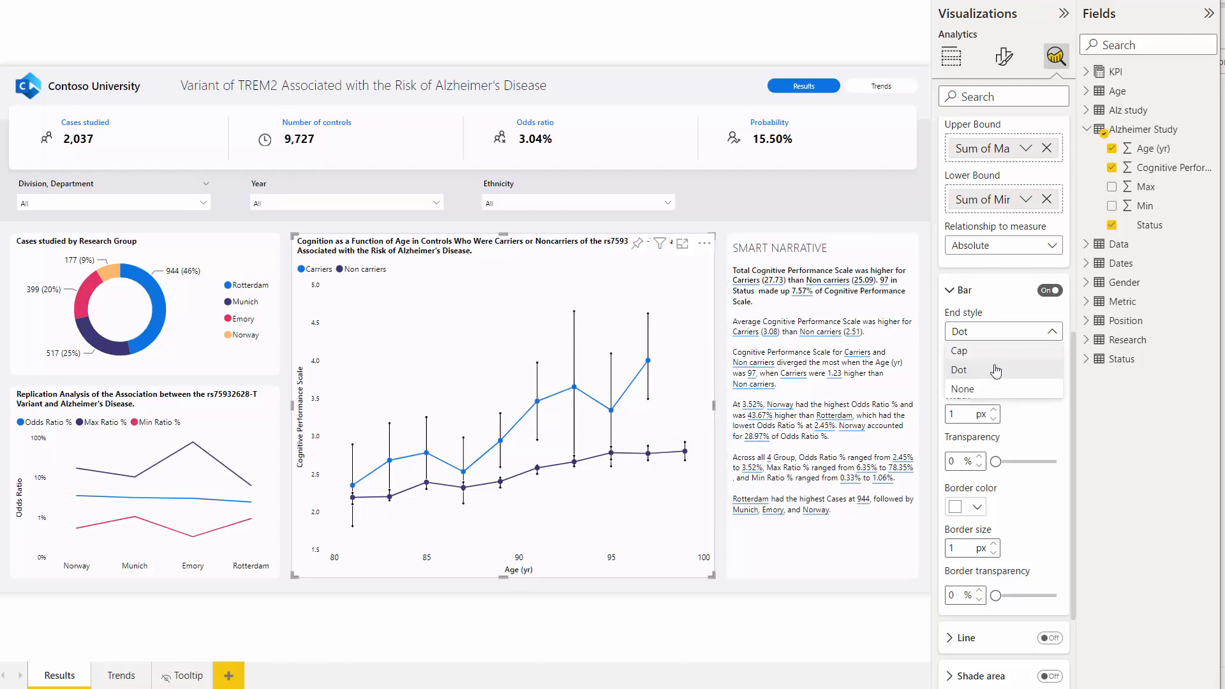
left_click(989, 370)
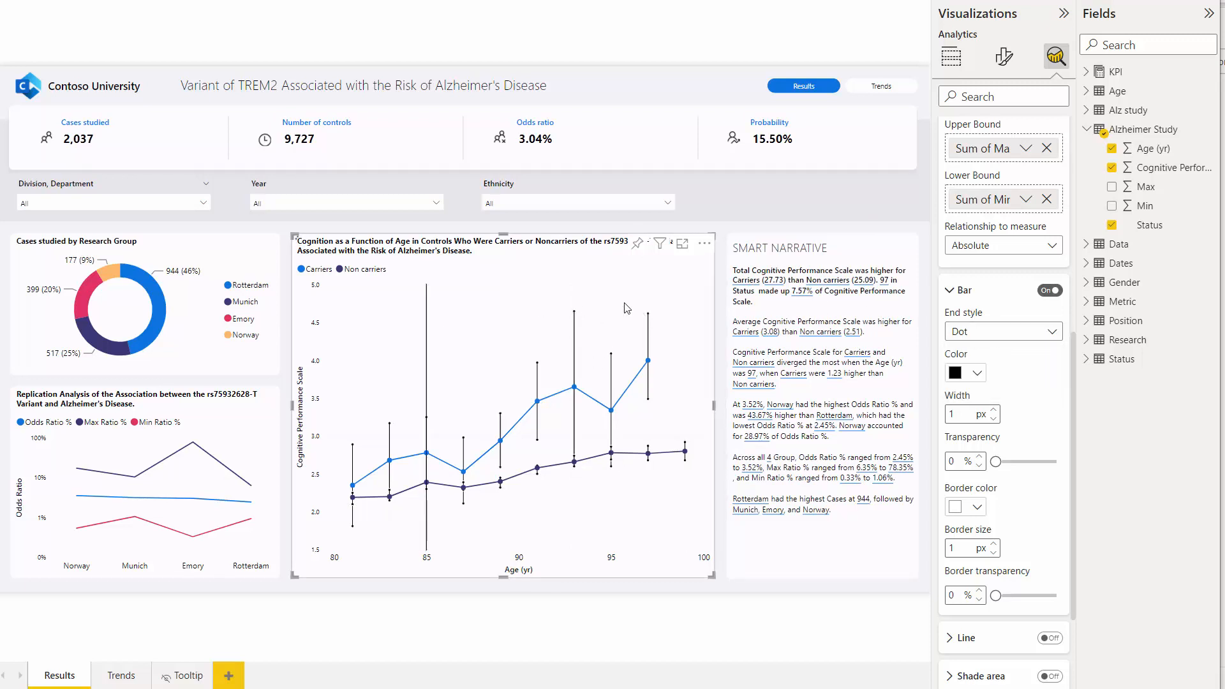
key("Up")
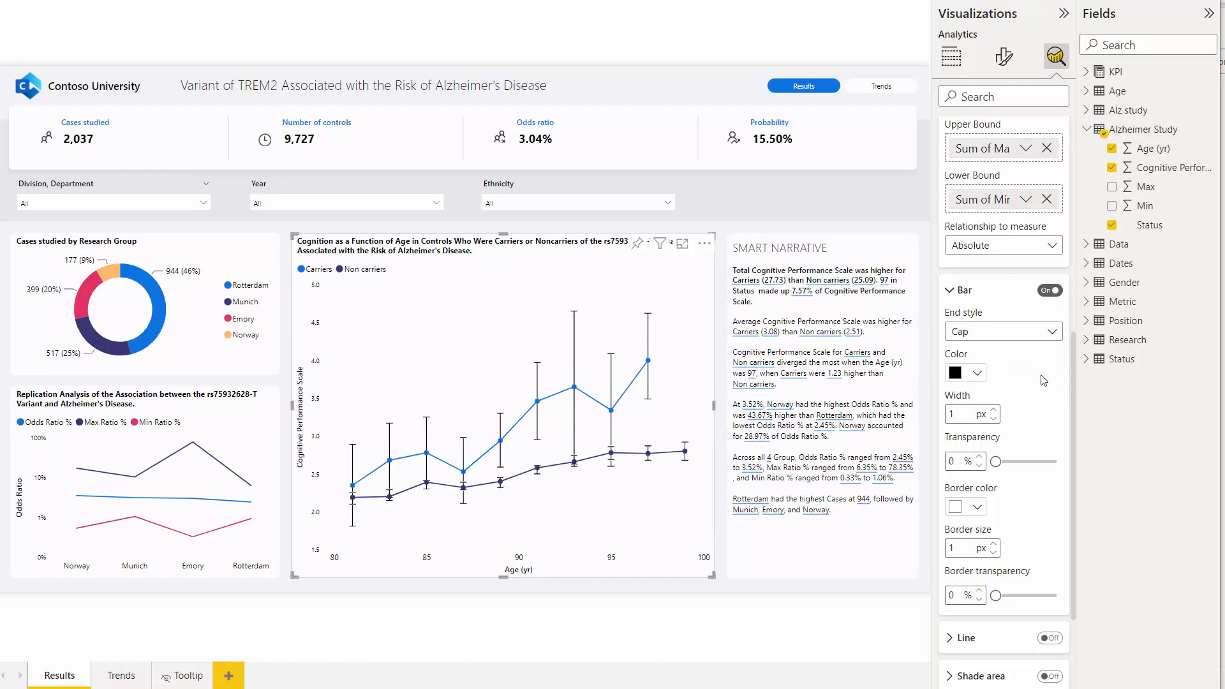
Turn off the bar display of the chart's error bars
scroll(1046, 379, "down", 2)
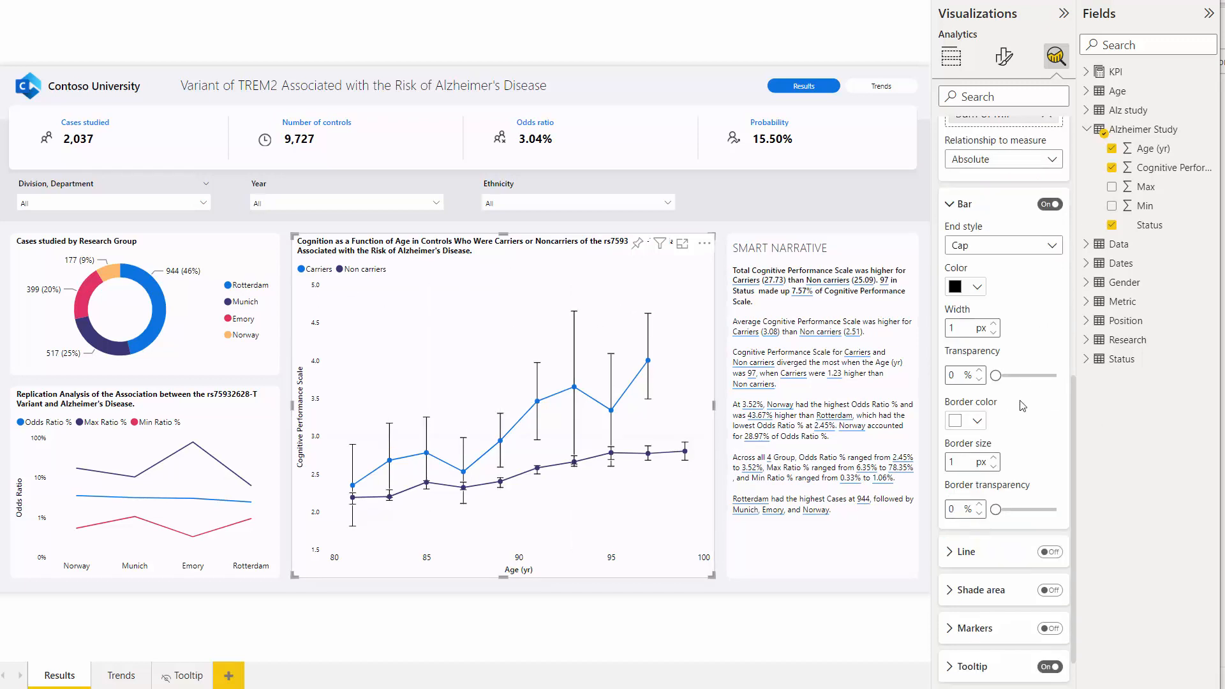
left_click(1050, 205)
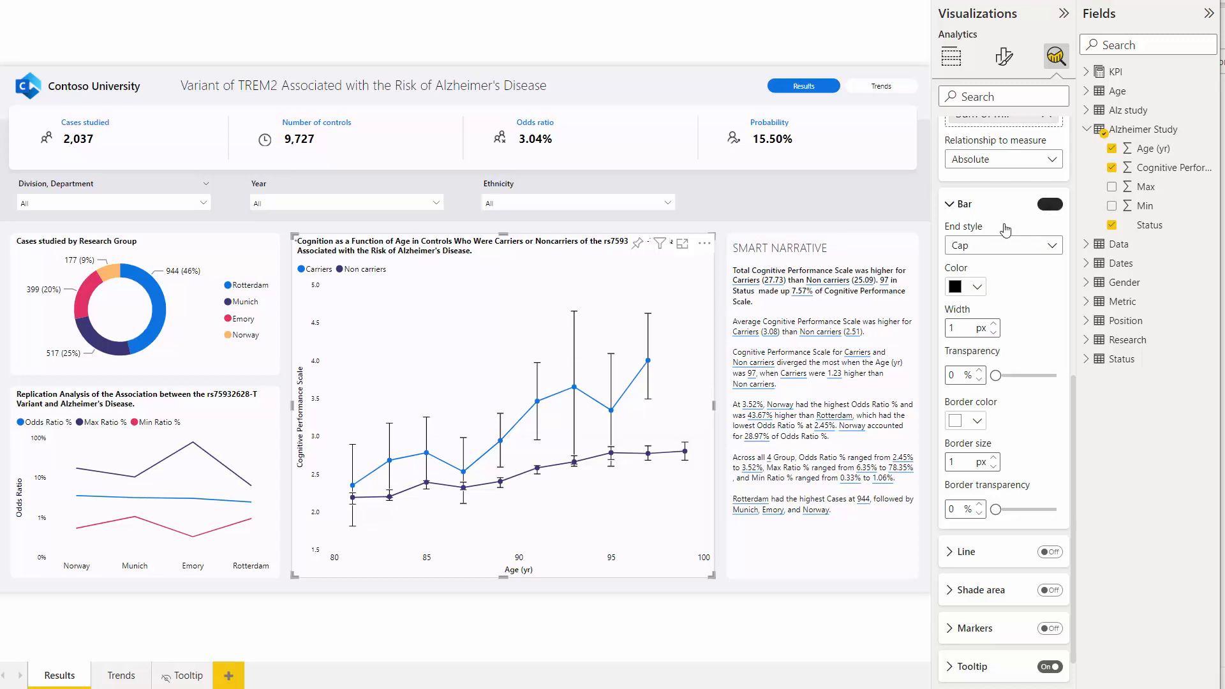
left_click(951, 208)
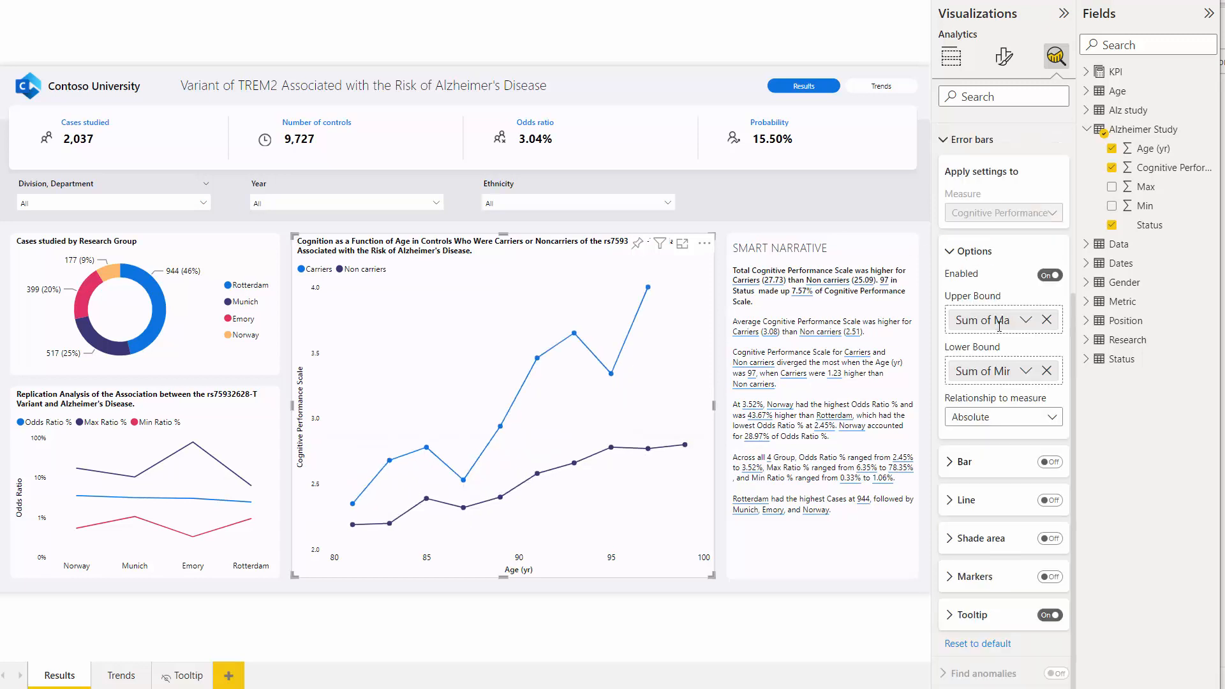
Show the error range with boundary lines and a shaded area, and open the shaded area's settings
left_click(1052, 501)
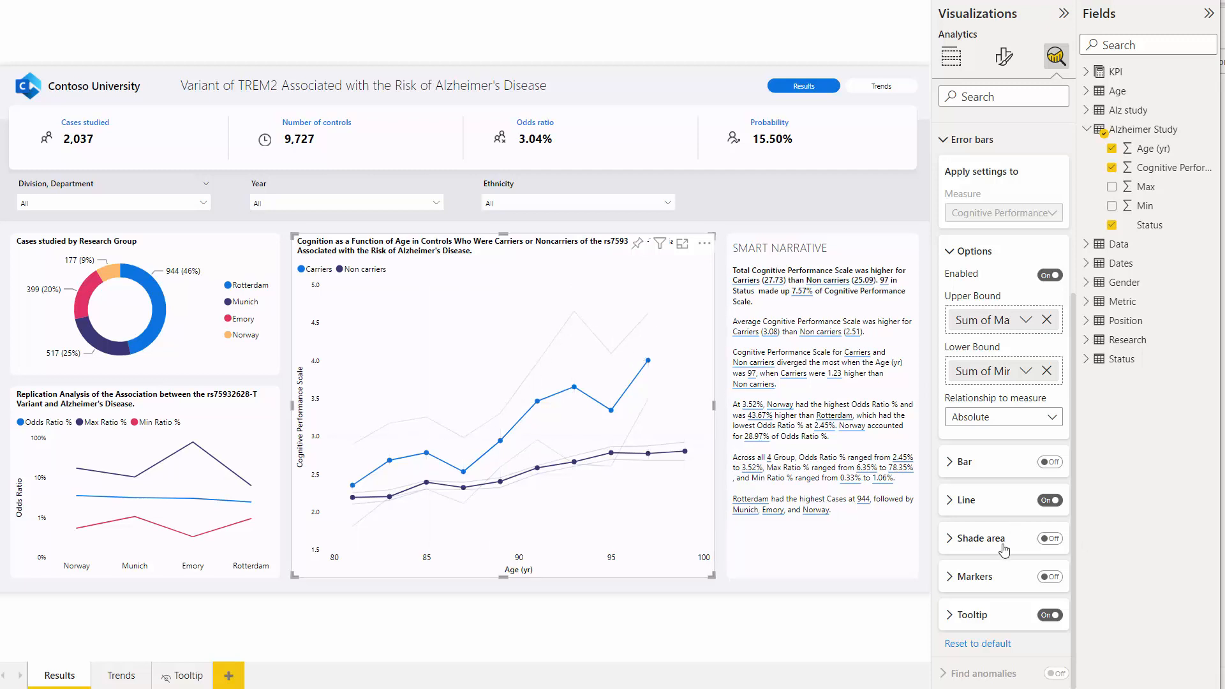
left_click(1049, 542)
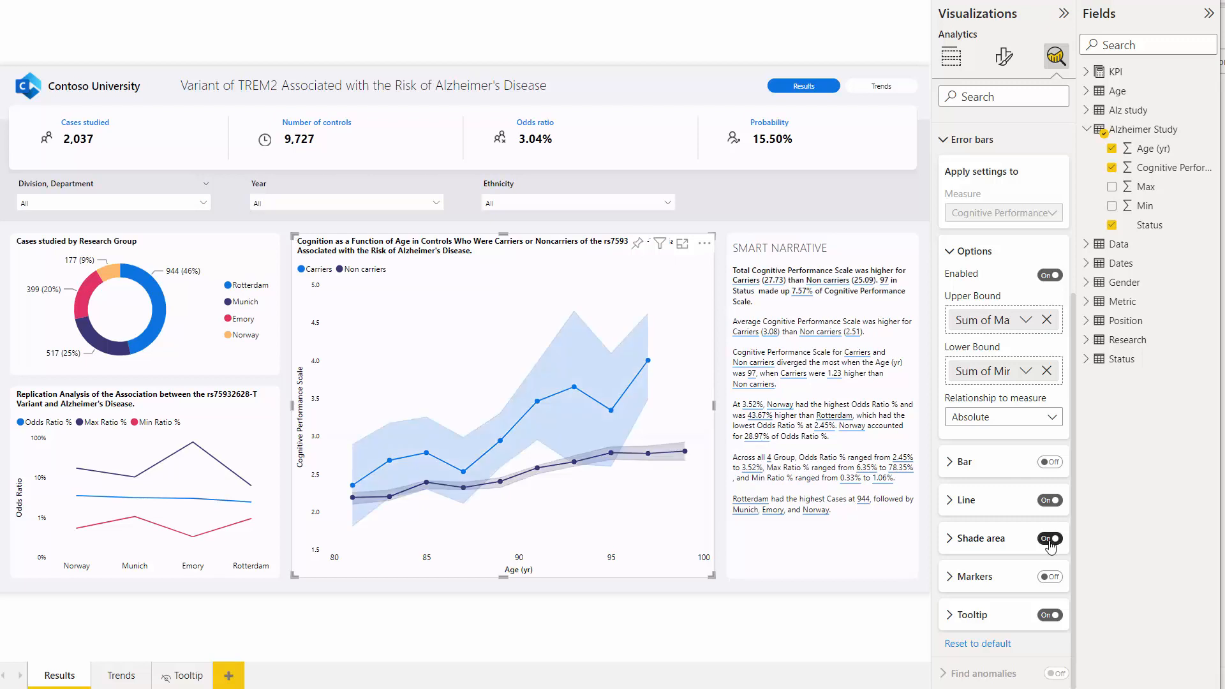
left_click(993, 541)
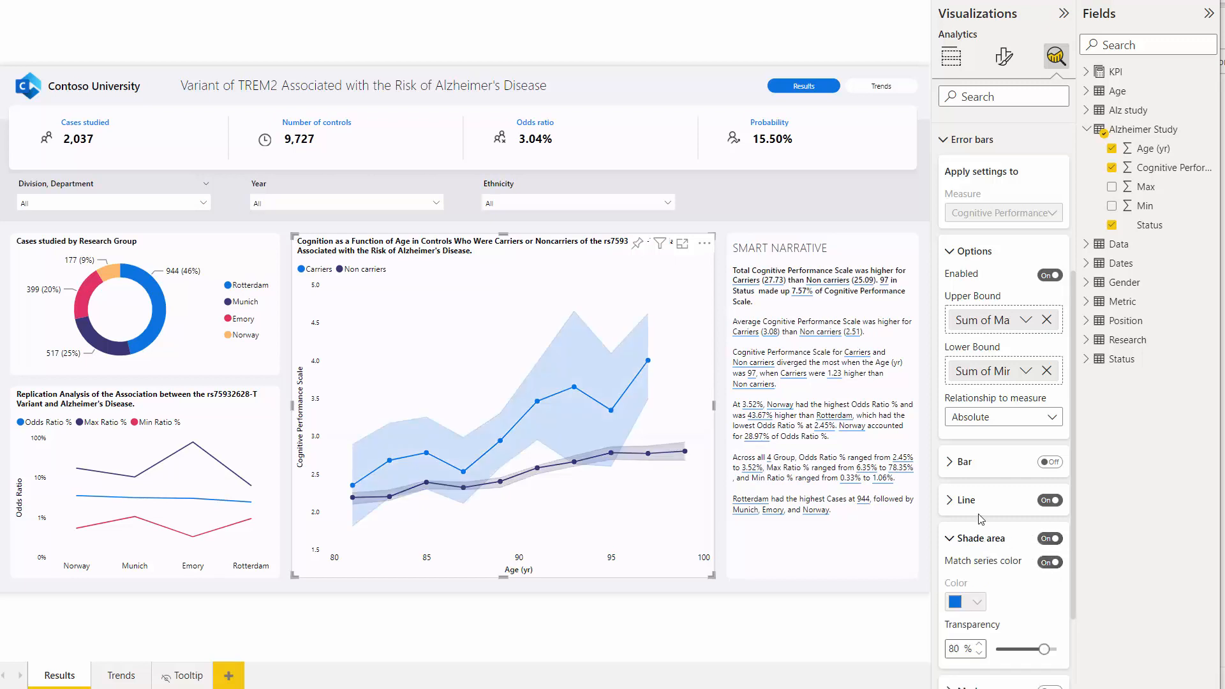
Turn off series color matching for the error range's boundary lines
left_click(968, 502)
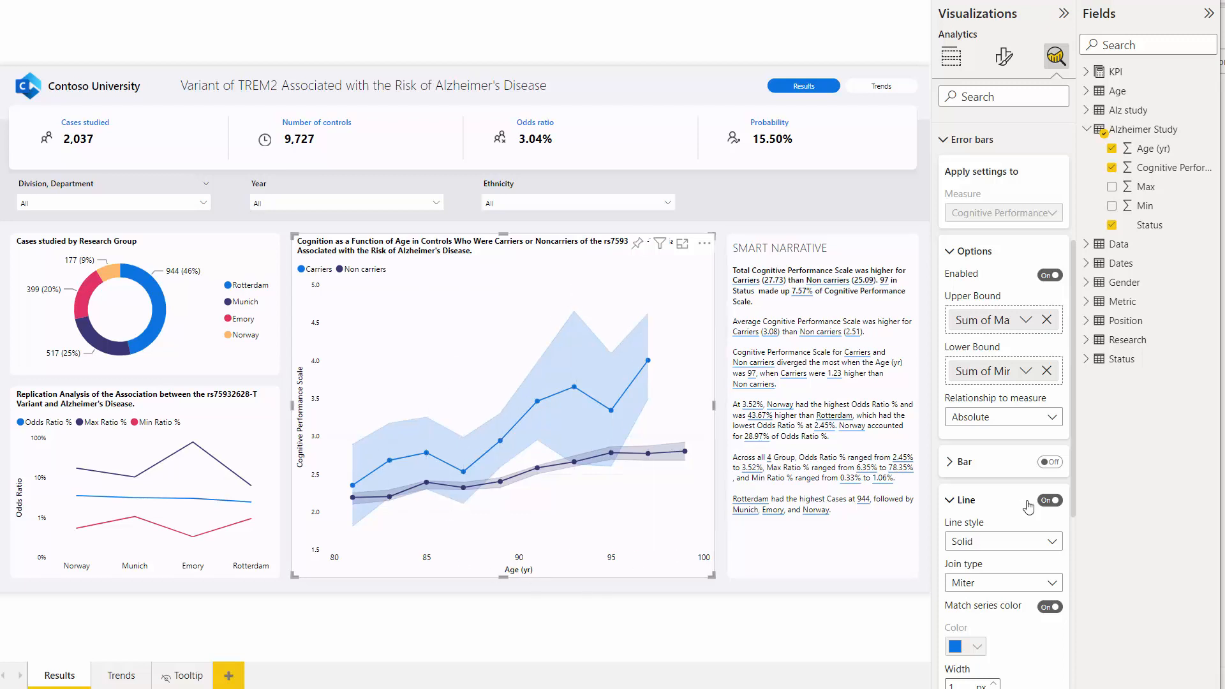
scroll(1010, 445, "down", 5)
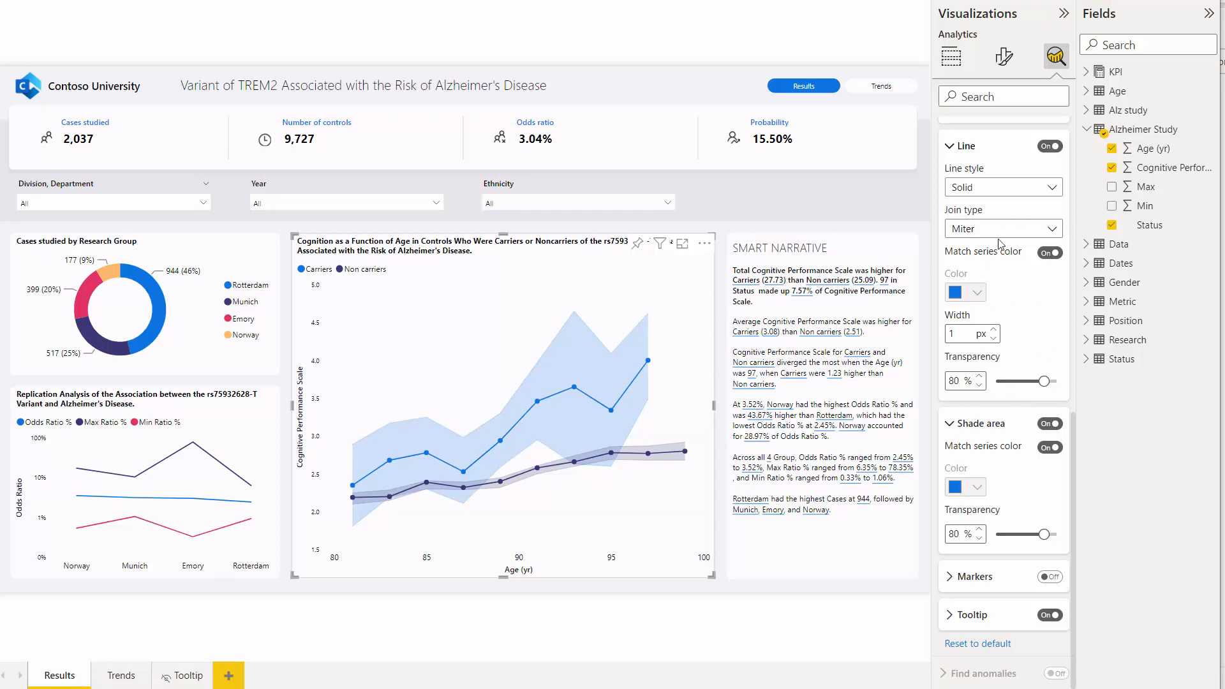
left_click(1011, 189)
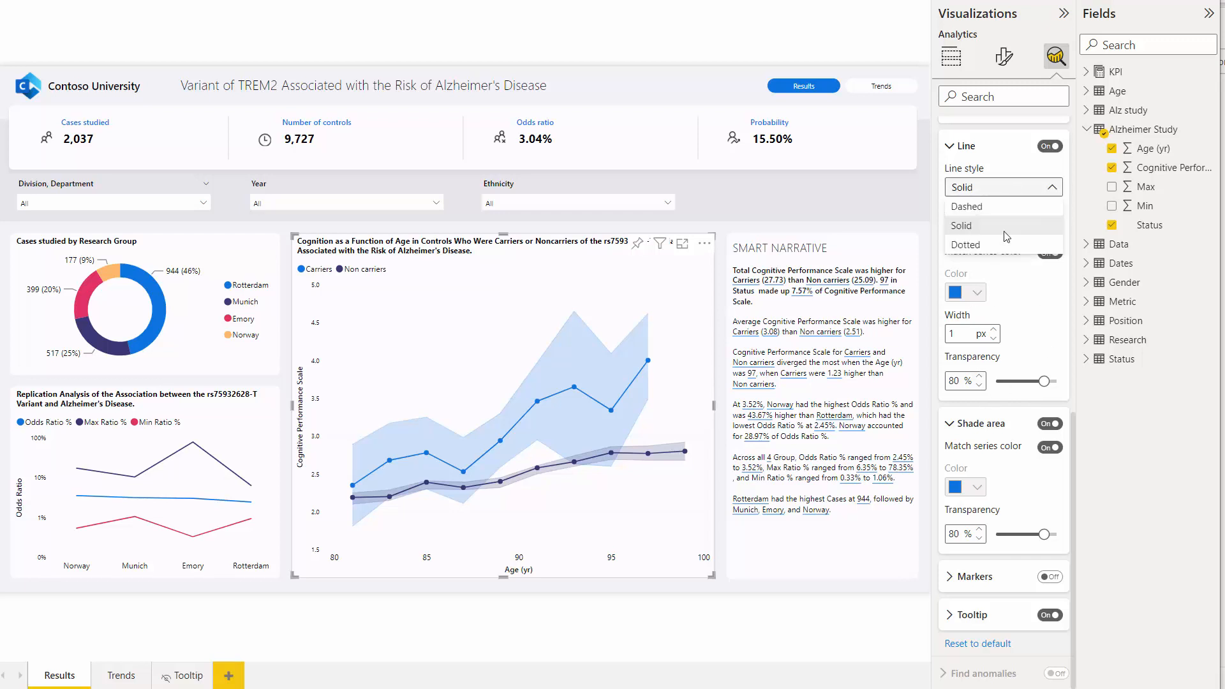
left_click(1027, 189)
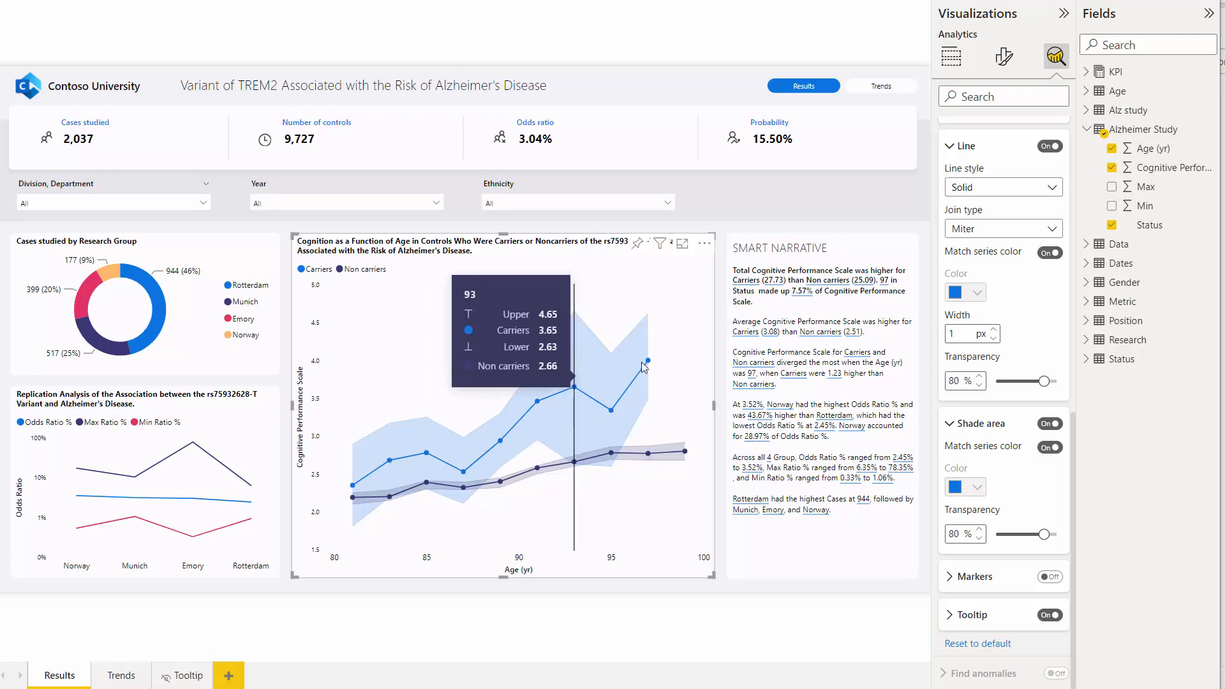
left_click(1050, 254)
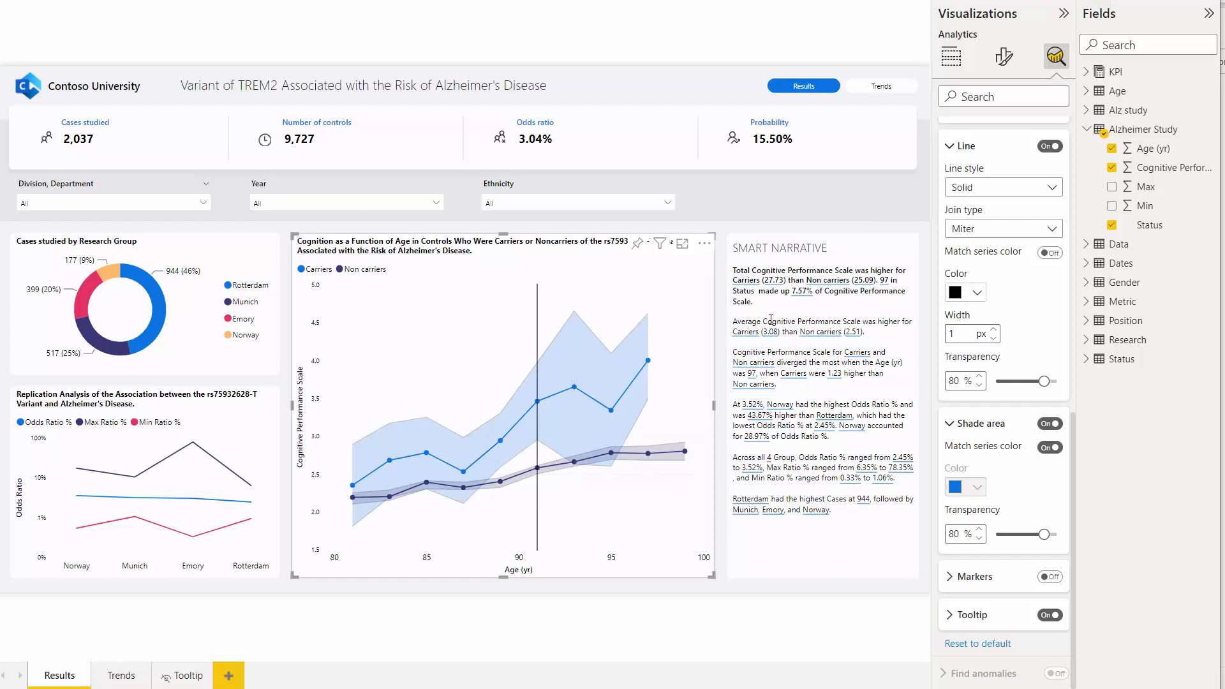
Restore series color matching for the error range's boundary lines, and briefly switch the shaded area's series color matching off and back on
left_click(1050, 253)
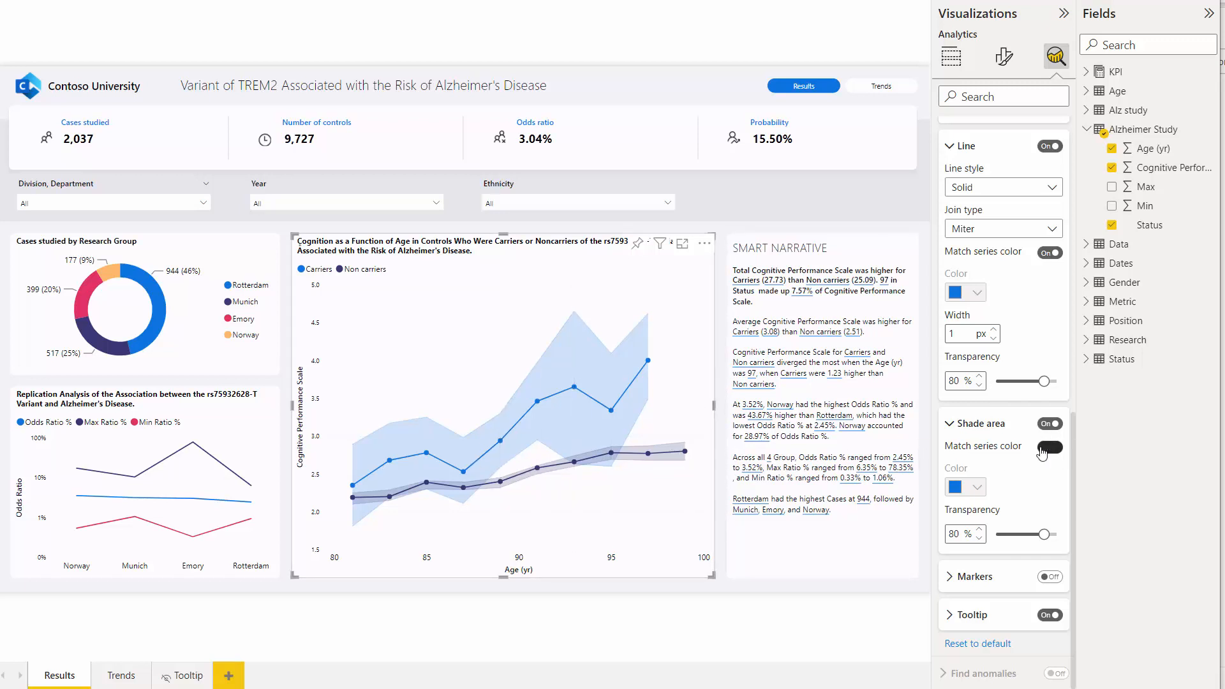
left_click(1049, 447)
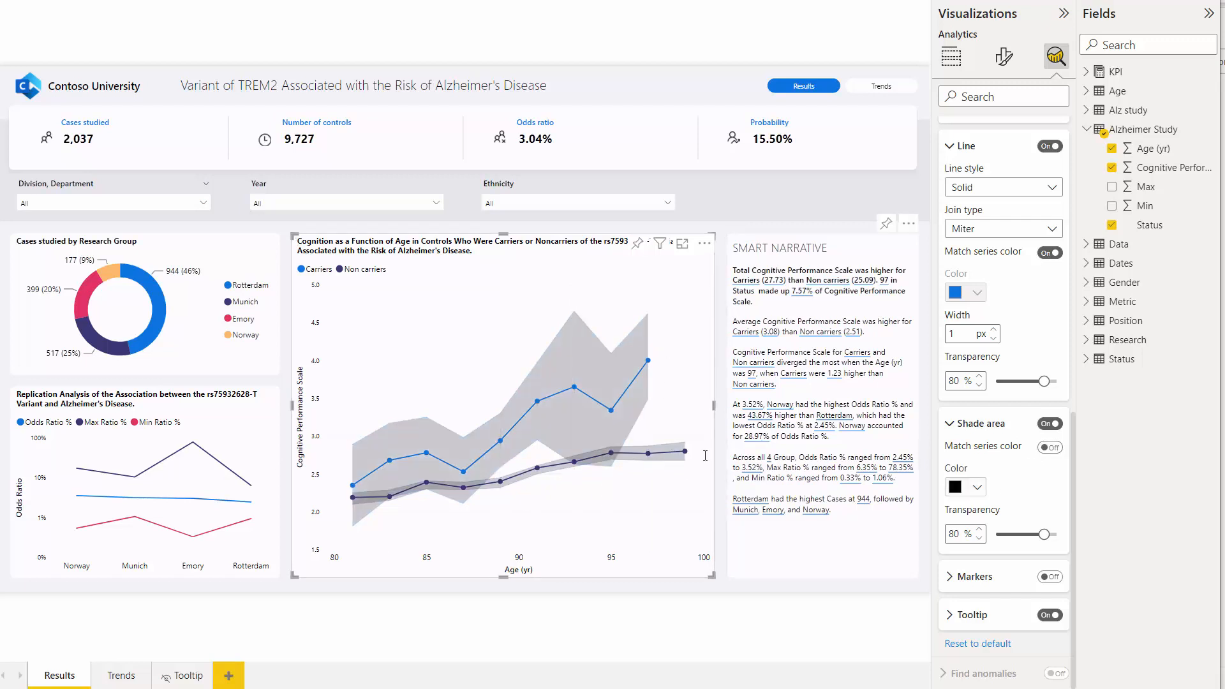
left_click(1052, 449)
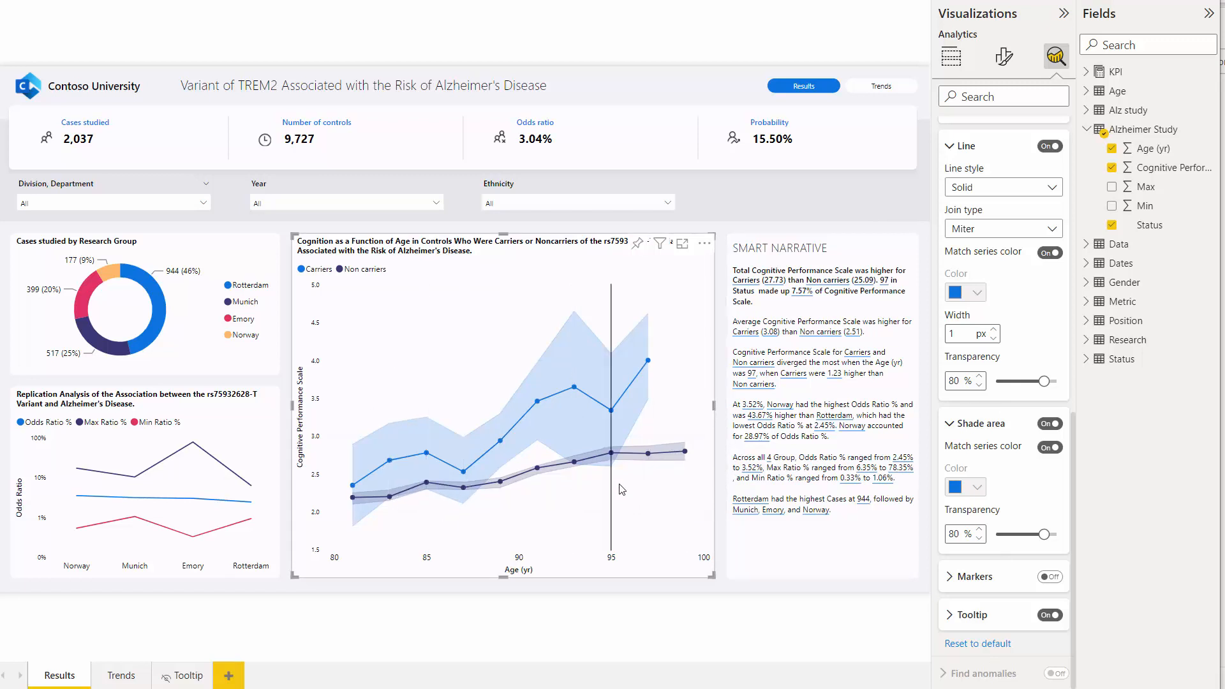
Try markers on the error range, view the marker settings, and turn the markers off again
left_click(1049, 577)
left_click(1049, 578)
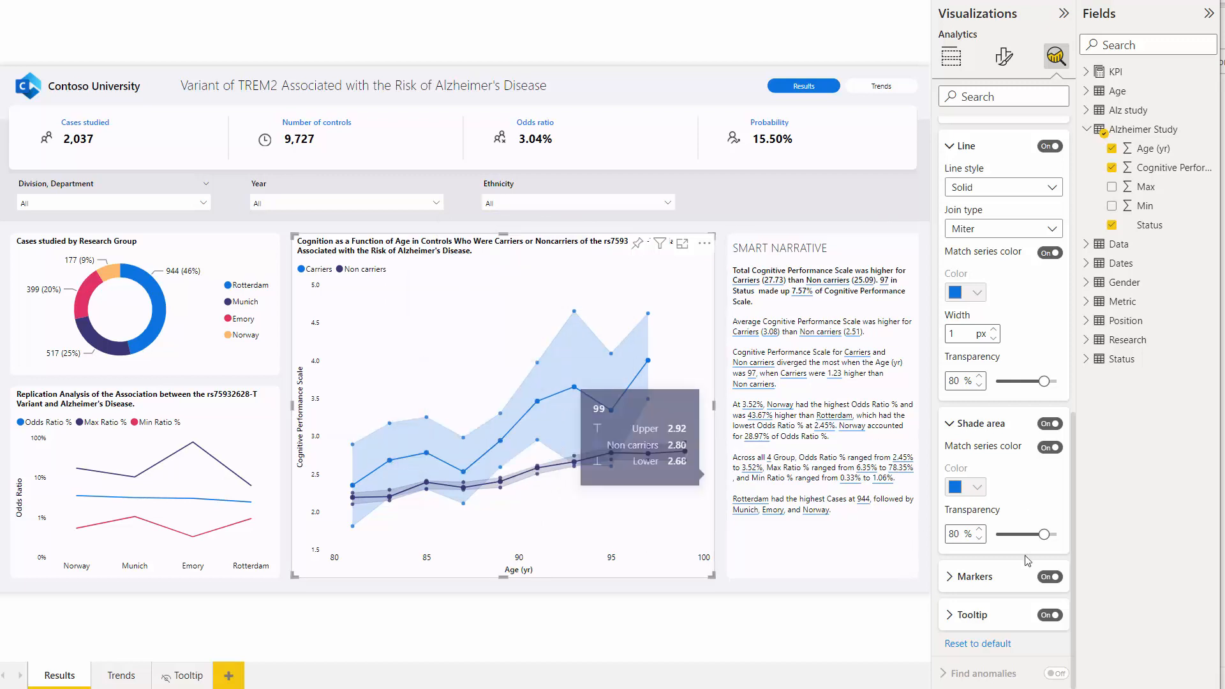
left_click(995, 567)
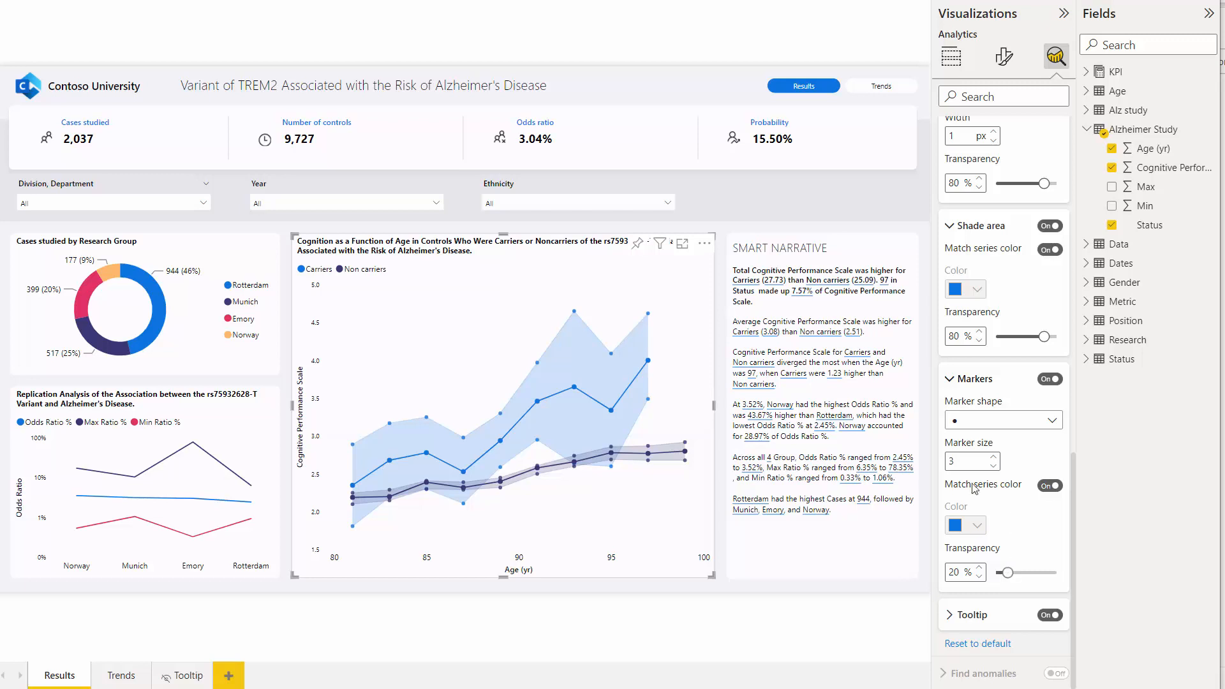
mouse_move(652, 362)
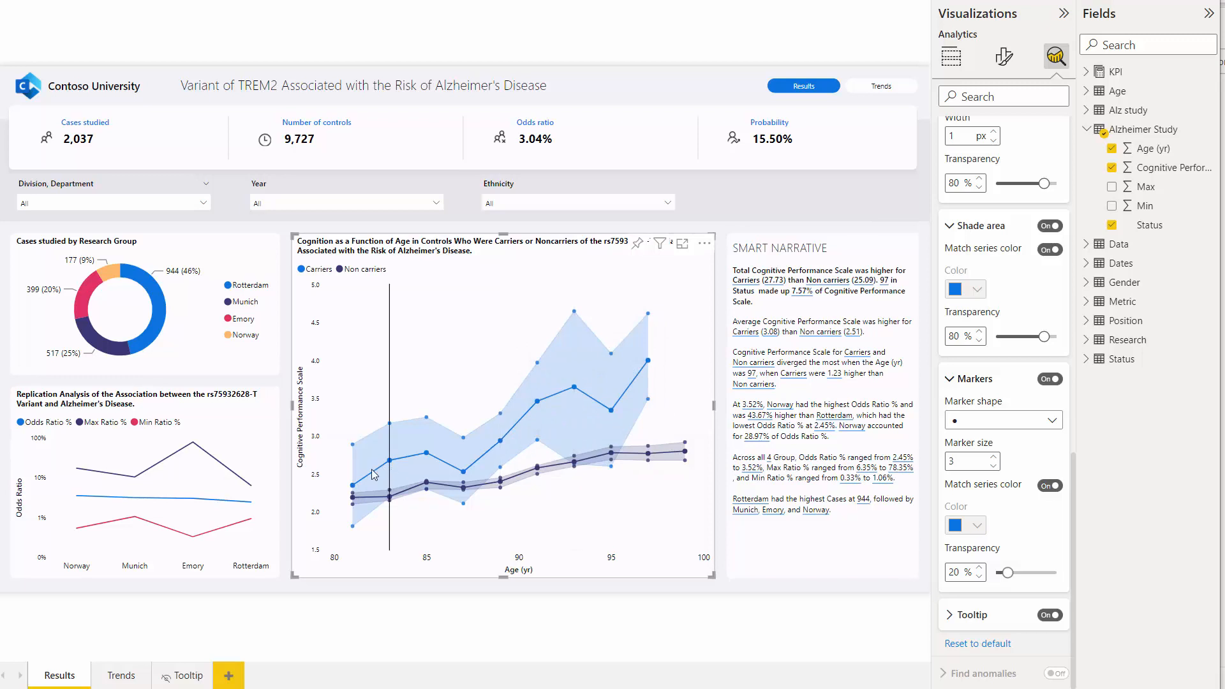
left_click(1042, 382)
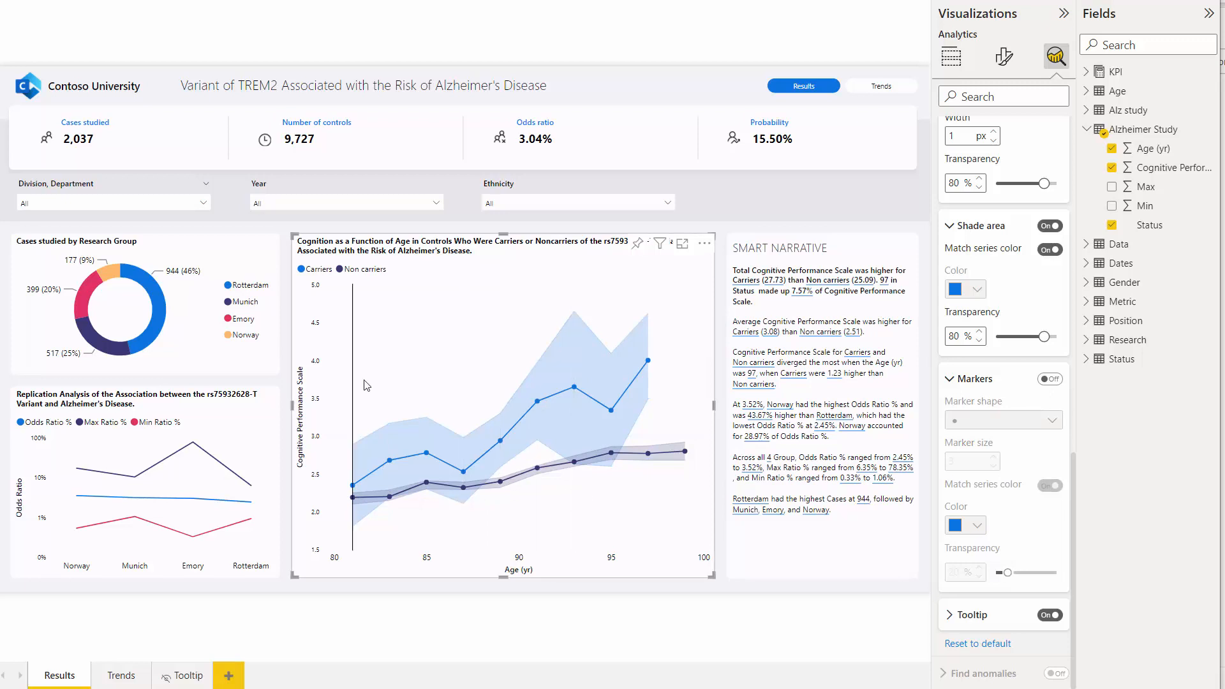
Check the upper and lower bounds in the chart's tooltips and try the Relative (numeric) label format for the error bar tooltip
mouse_move(519, 389)
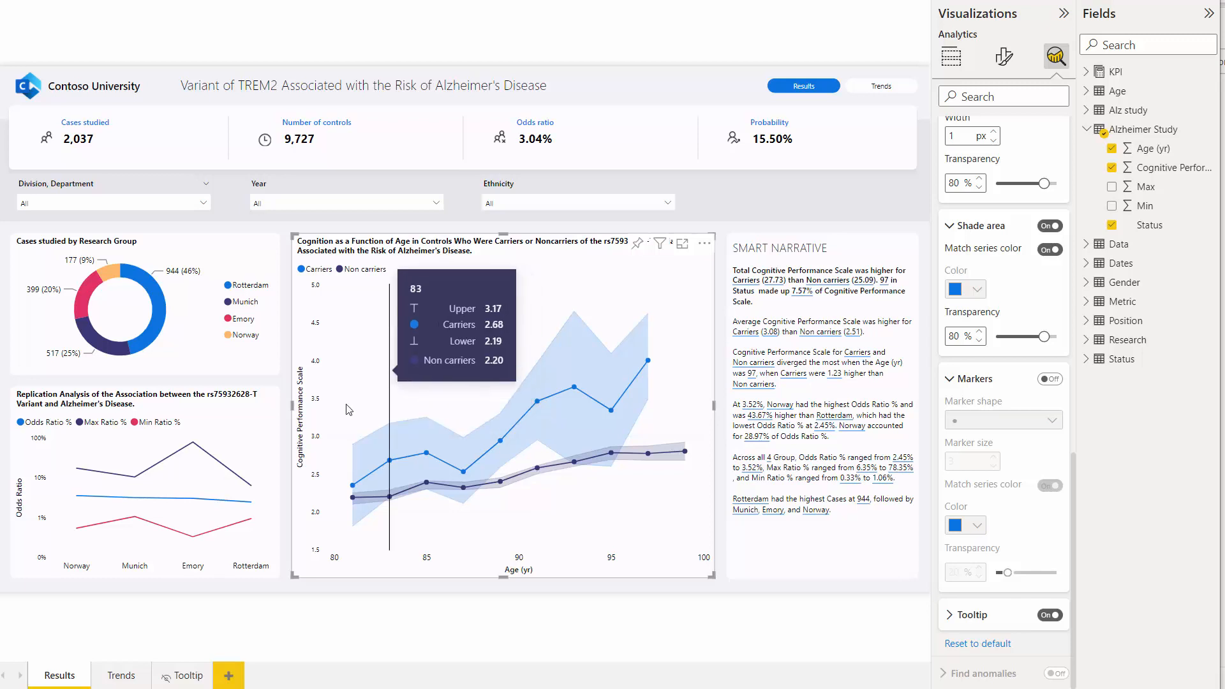
mouse_move(355, 493)
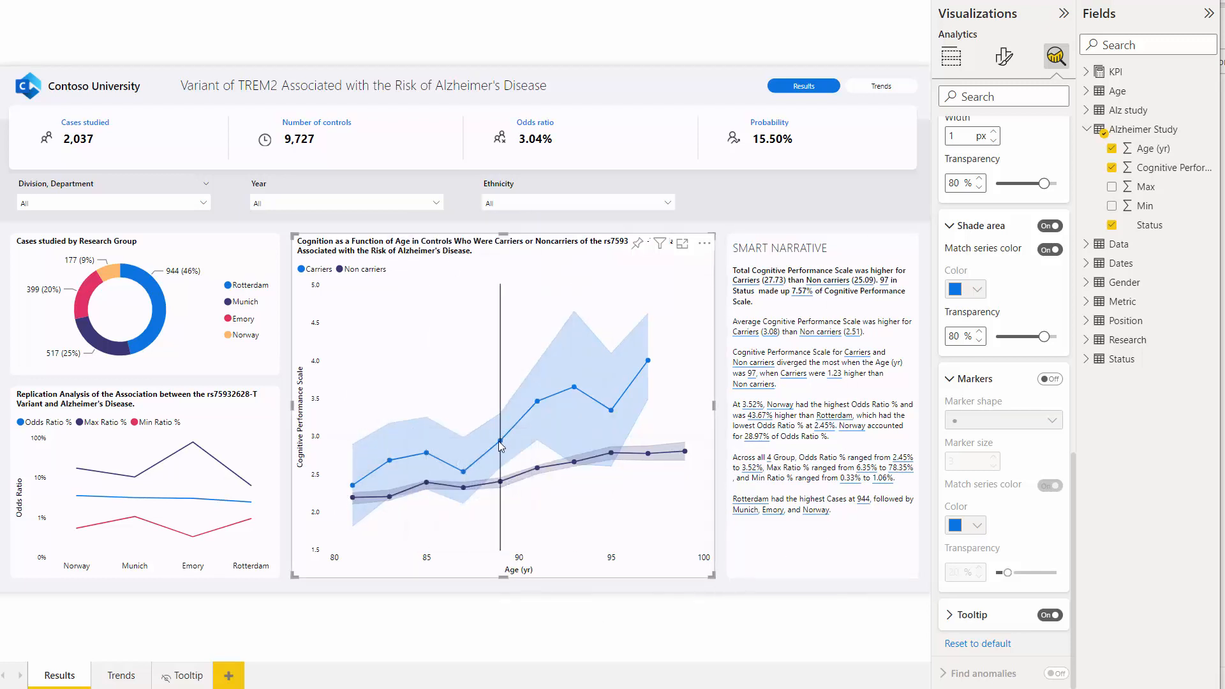
mouse_move(498, 441)
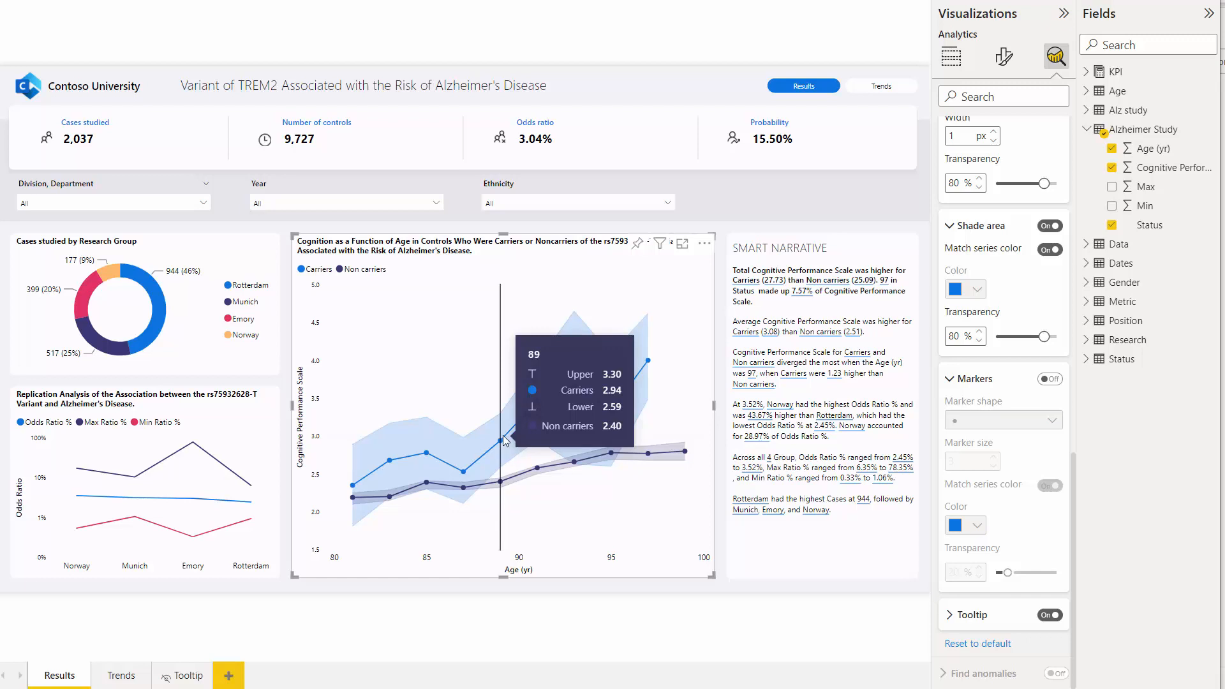
left_click(967, 615)
left_click(1013, 616)
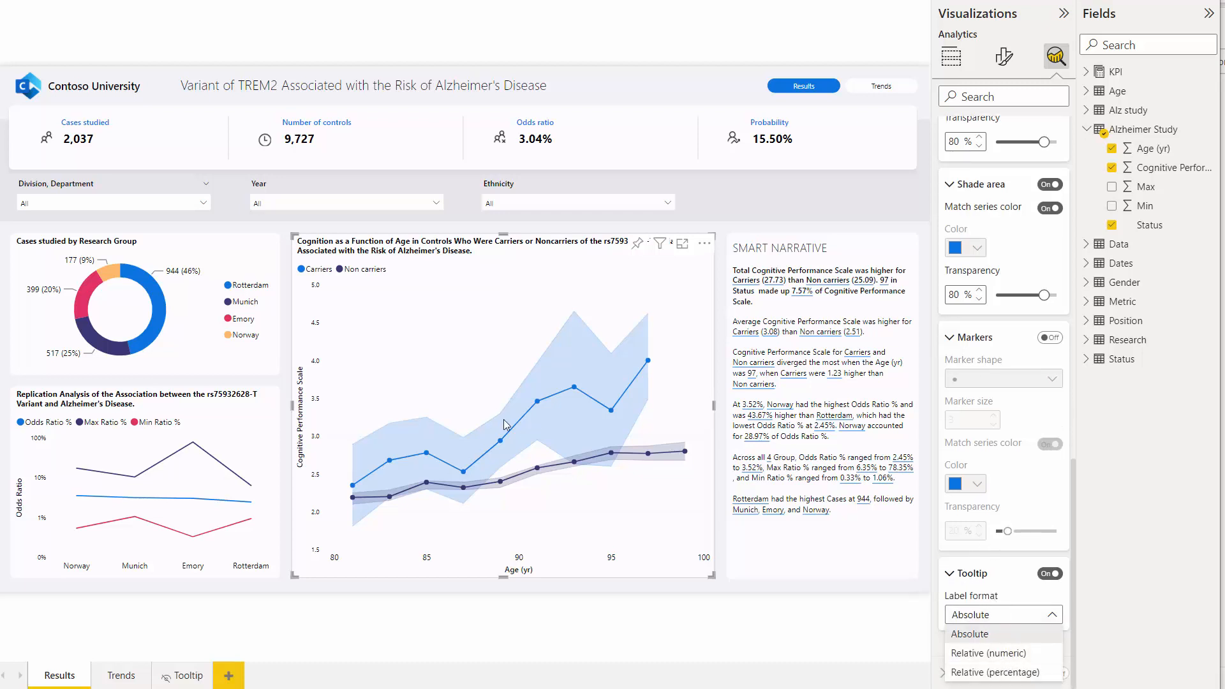
left_click(428, 437)
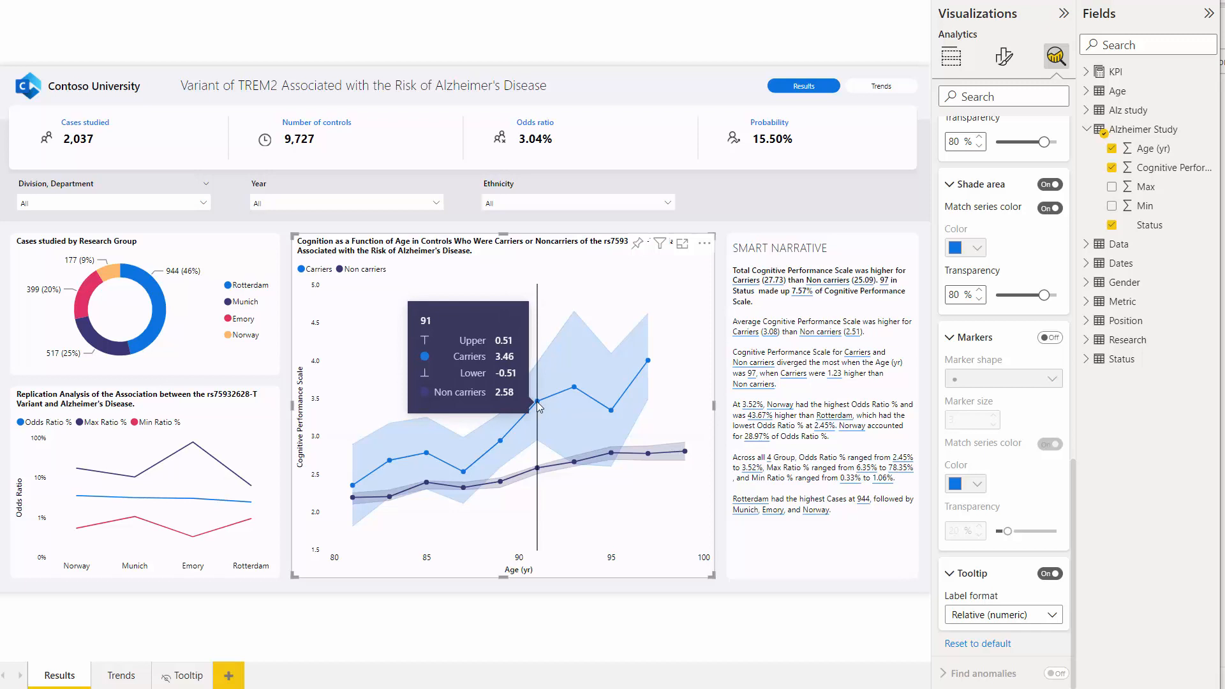
Try the Relative (percentage) label format for the error bar tooltip, view a data point's tooltip, and return the format to Absolute
left_click(1034, 616)
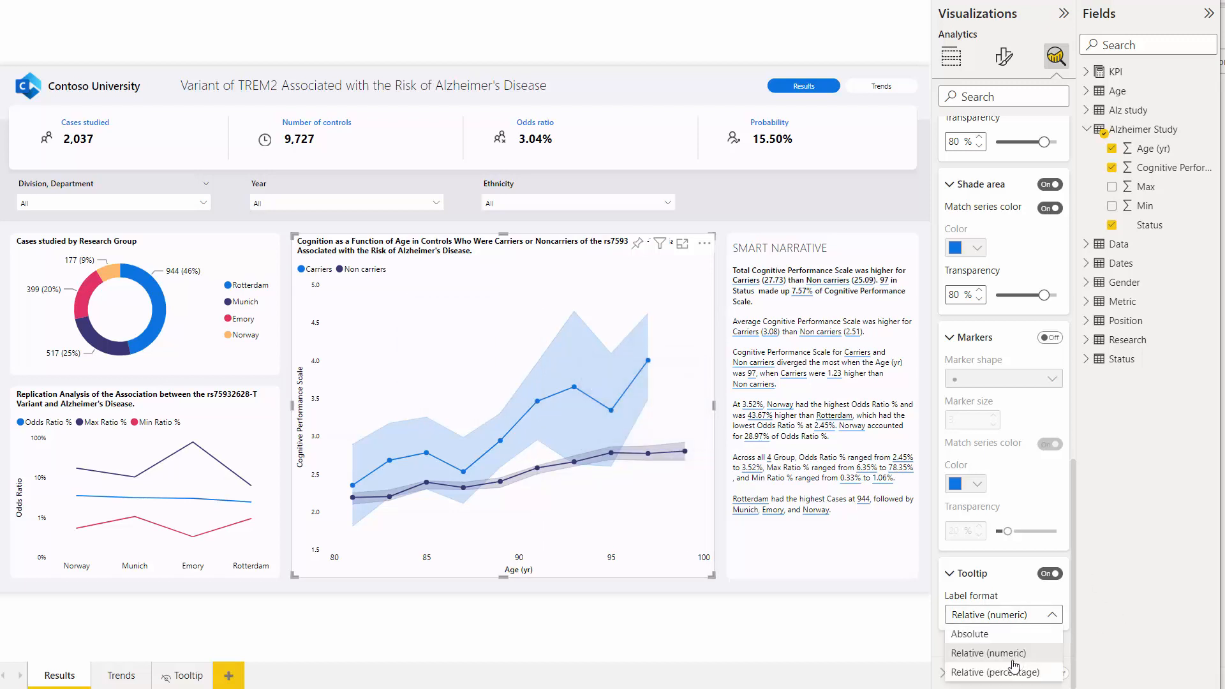
left_click(586, 368)
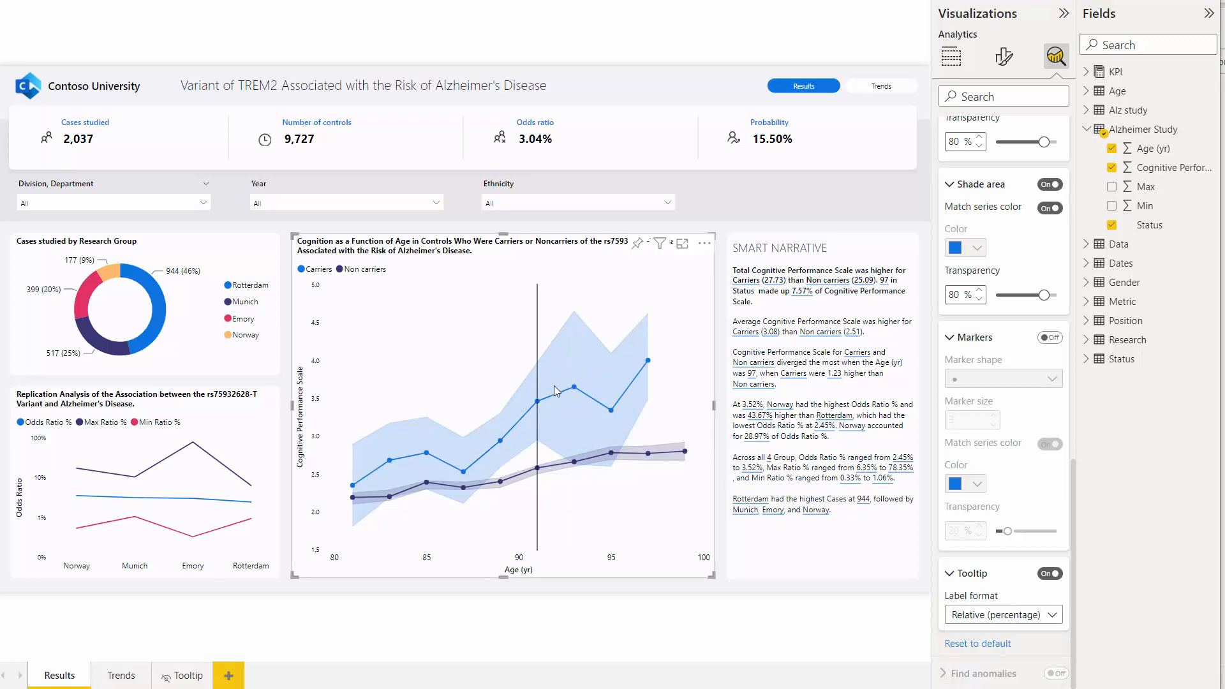
mouse_move(577, 392)
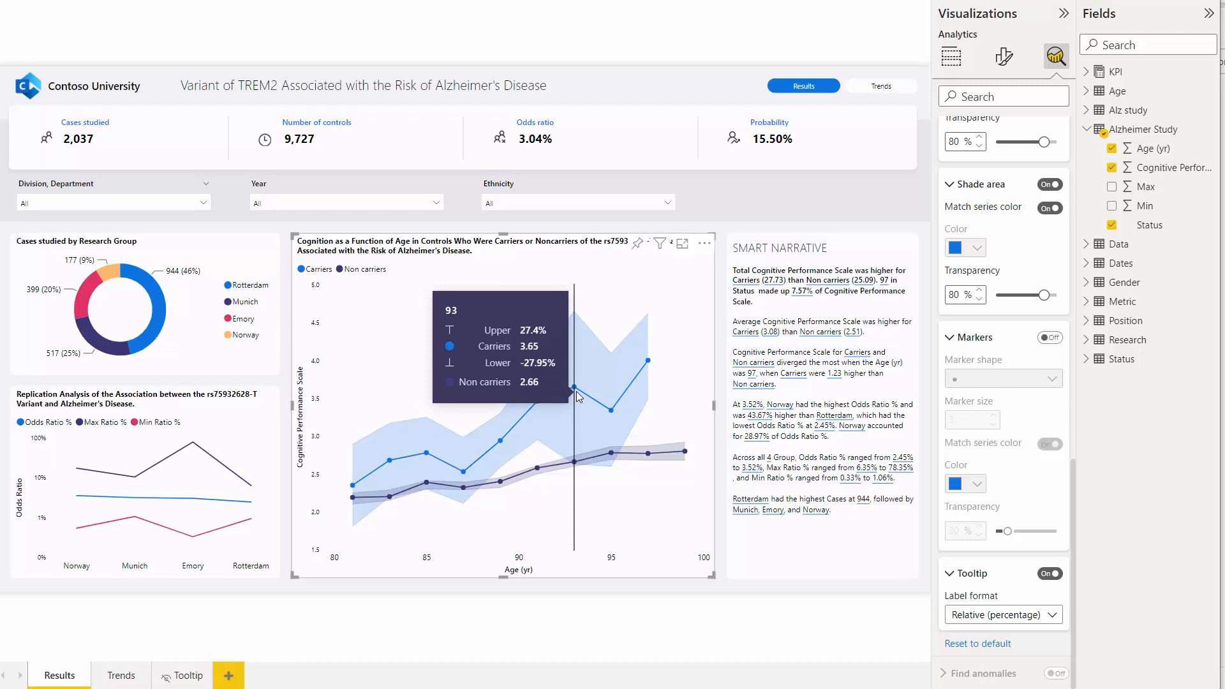
left_click(1000, 628)
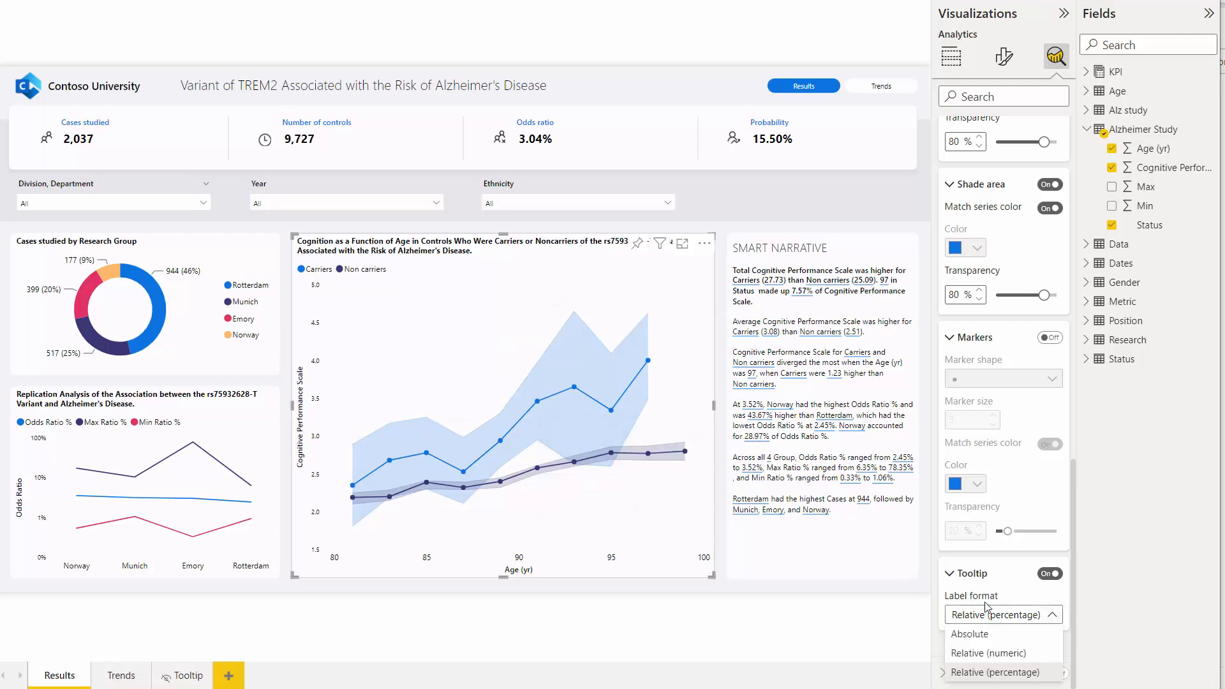
left_click(982, 635)
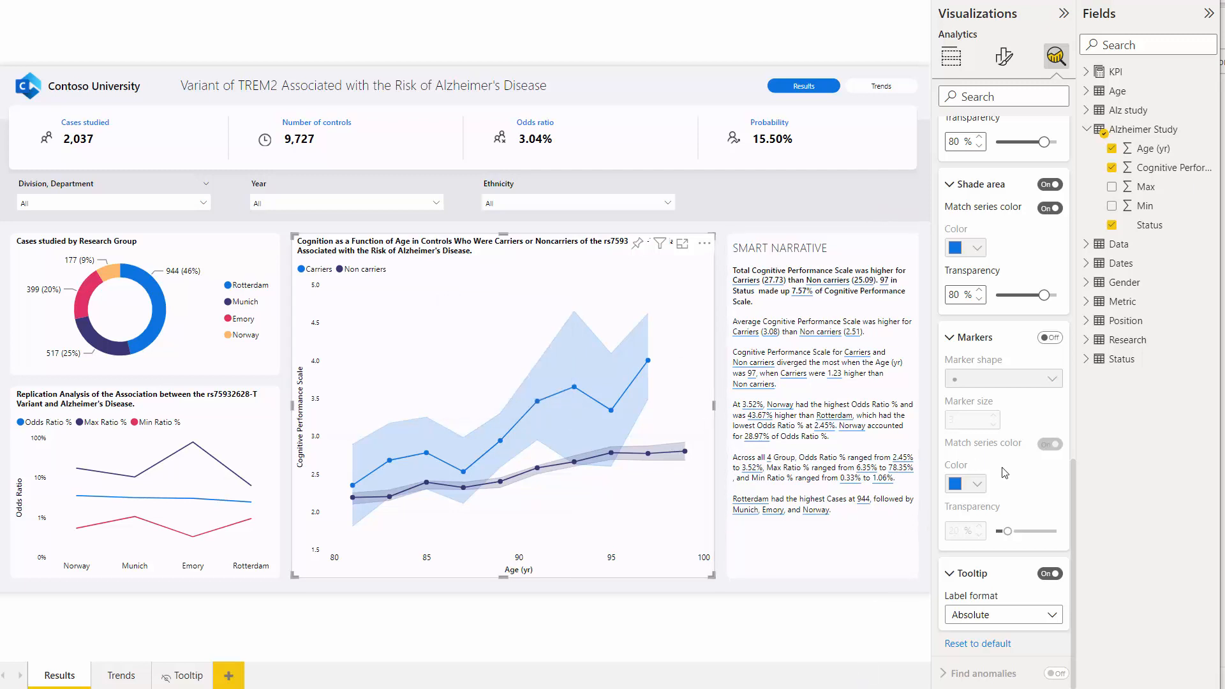
scroll(1003, 472, "up", 5)
scroll(1003, 469, "up", 4)
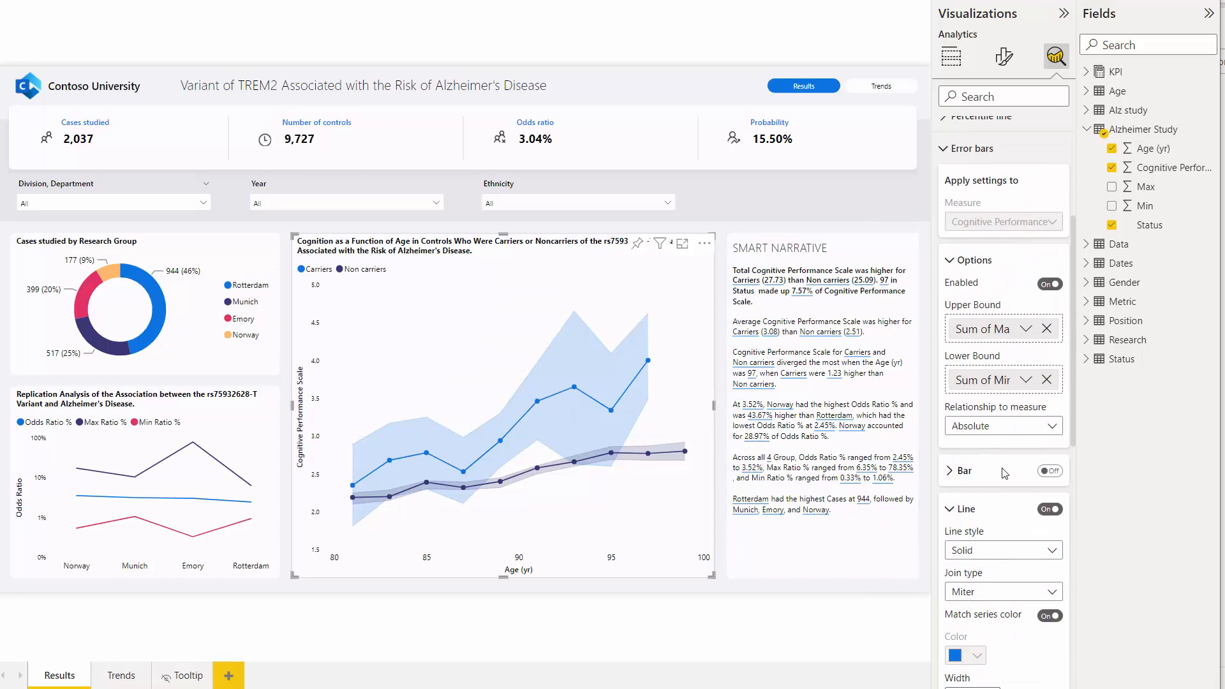
scroll(1006, 485, "down", 4)
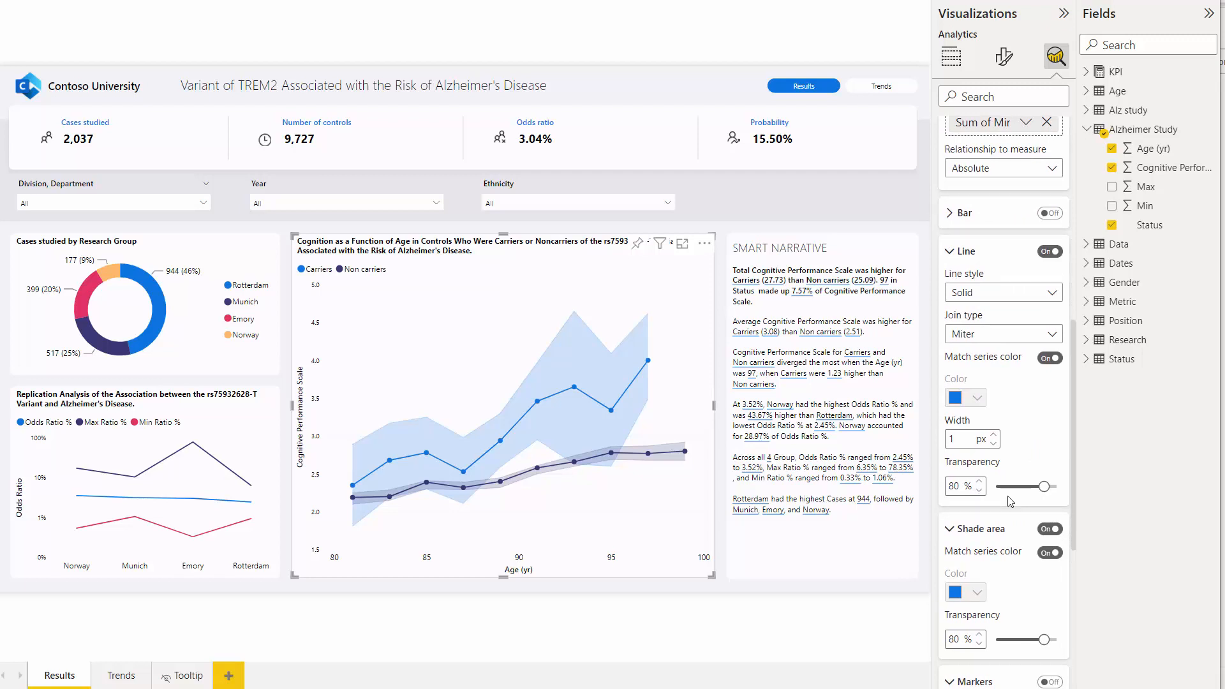
mouse_move(501, 512)
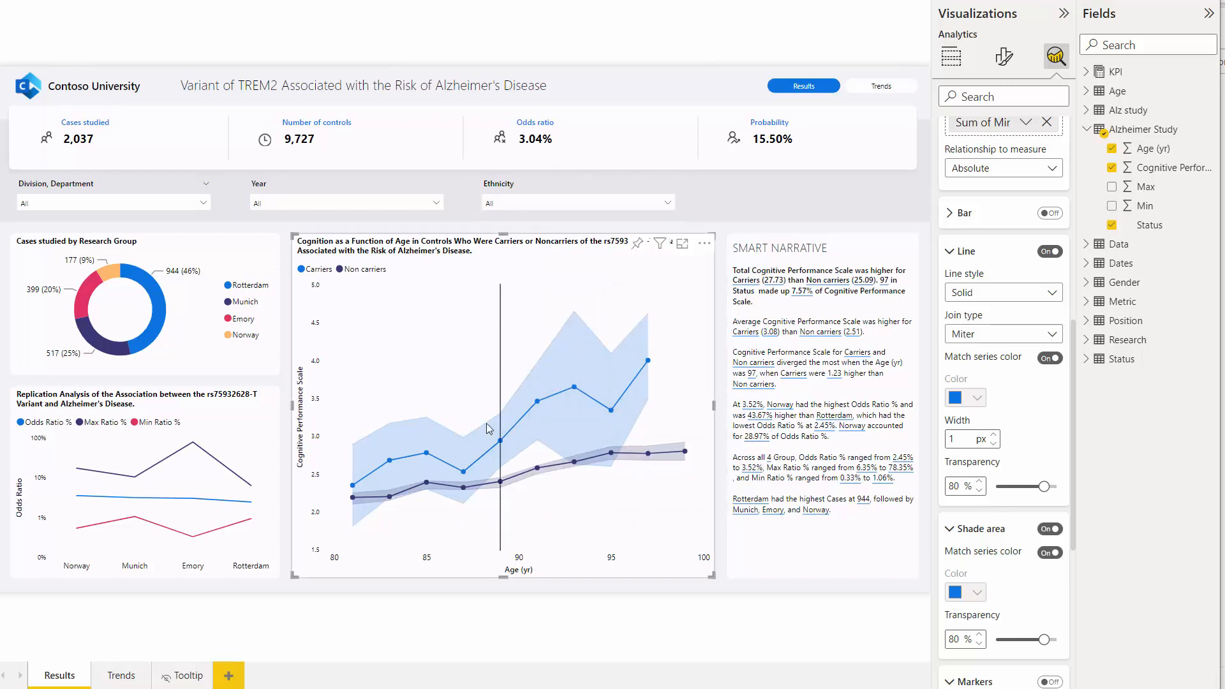
mouse_move(423, 332)
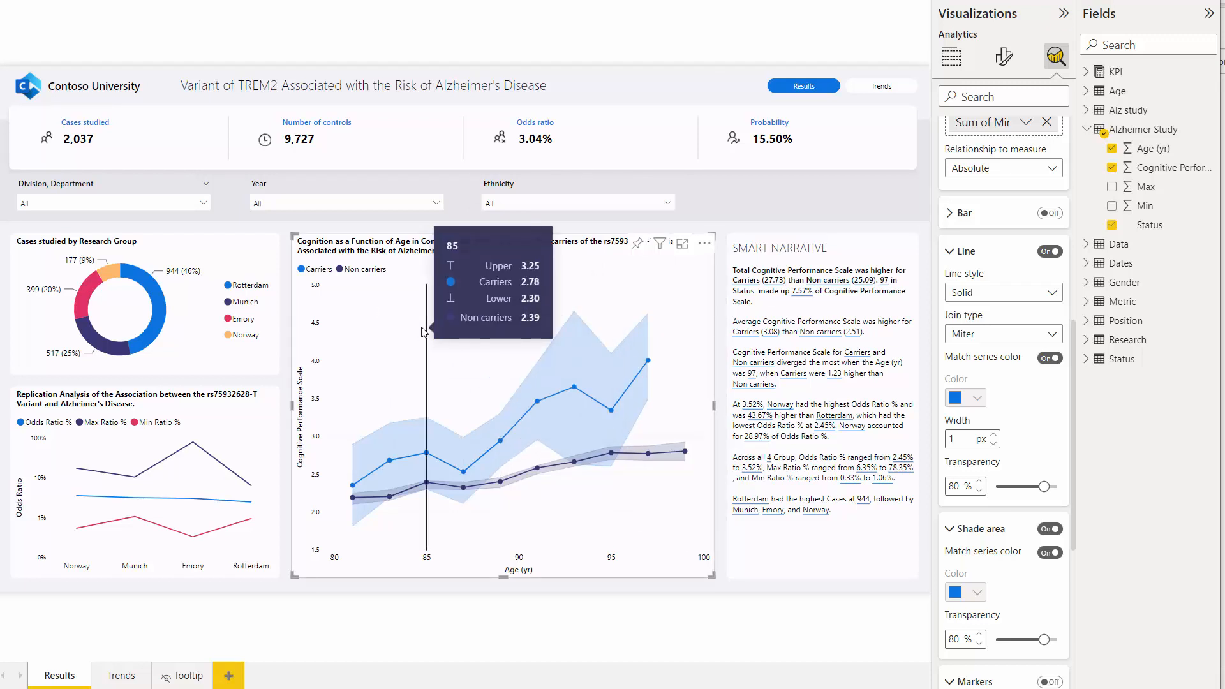
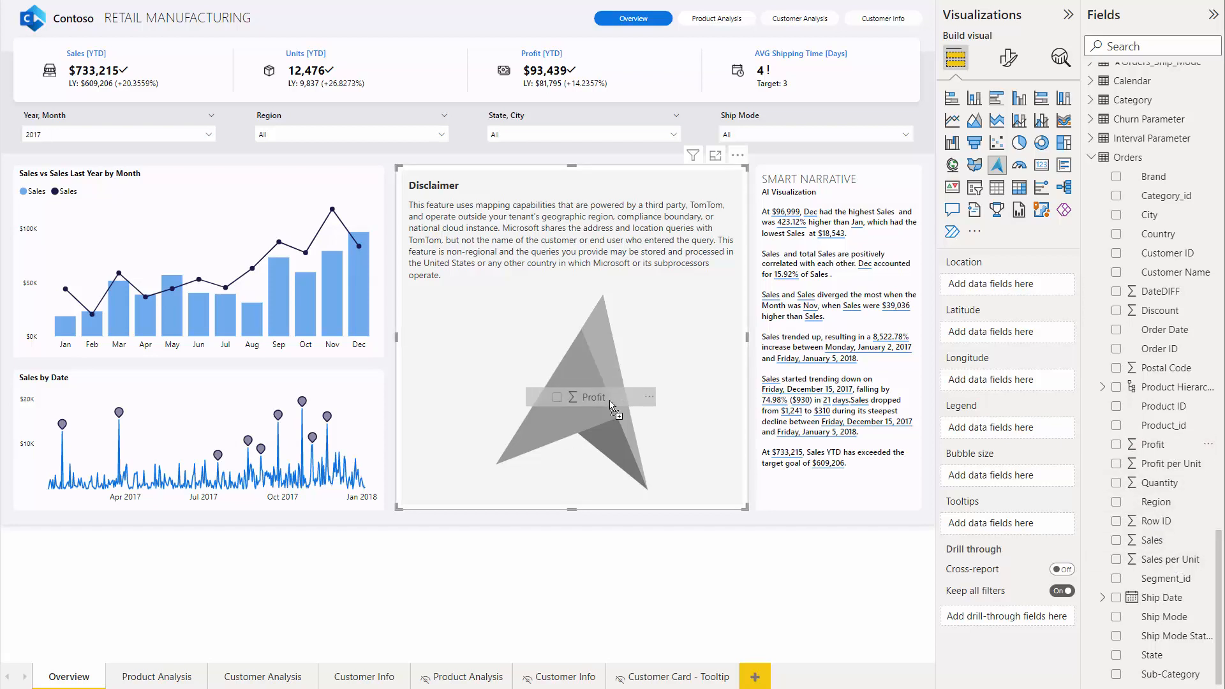
Add the Profit field from Orders to the empty map visual and use it as the bubble size
left_click(1117, 445)
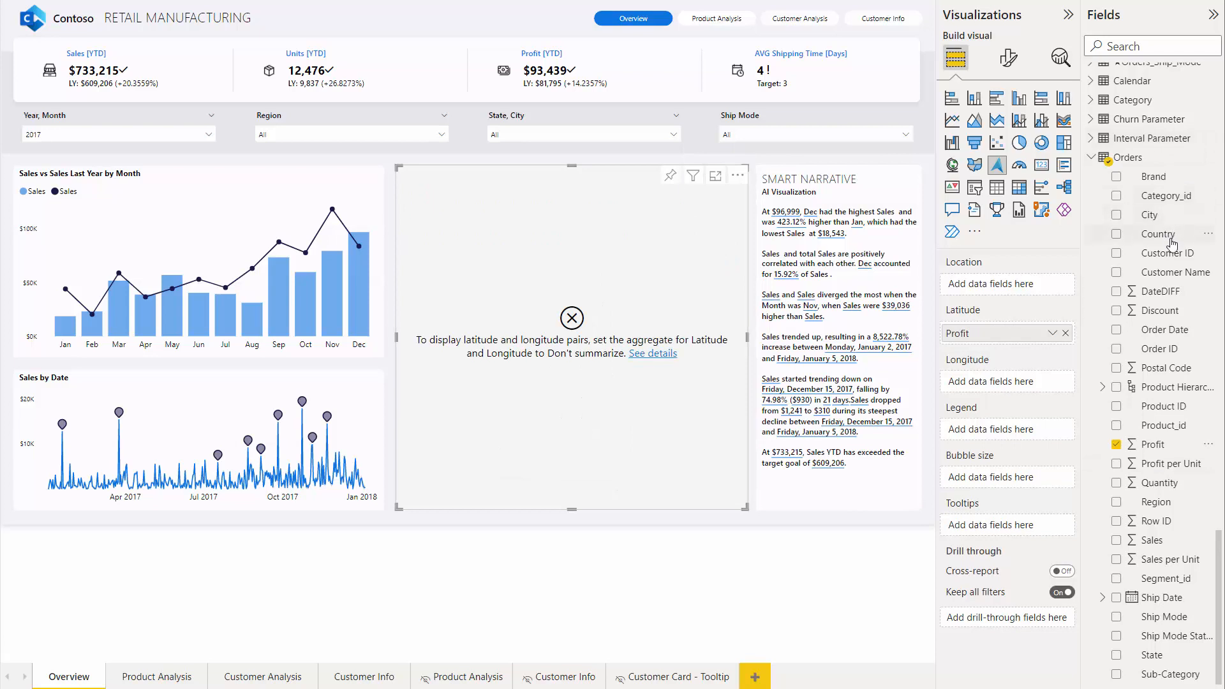
left_click_drag(988, 337, 1008, 479)
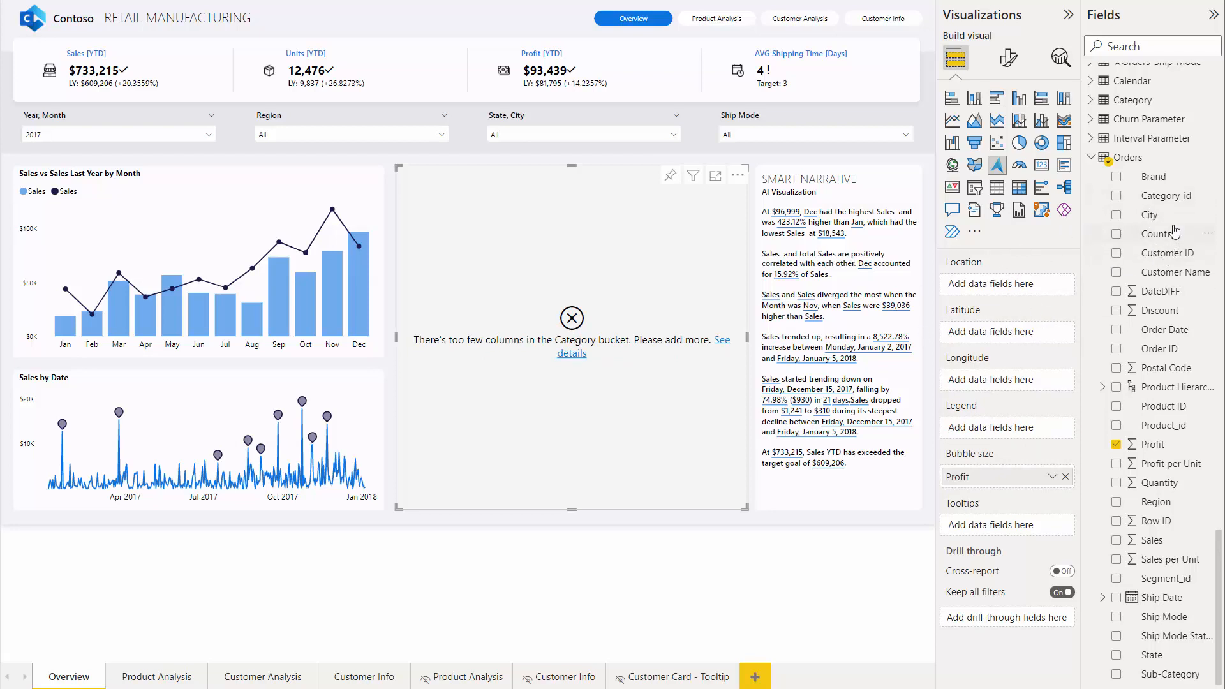
Build the map's location hierarchy from the Orders fields in the order Country, State, City
left_click_drag(1161, 220, 1064, 280)
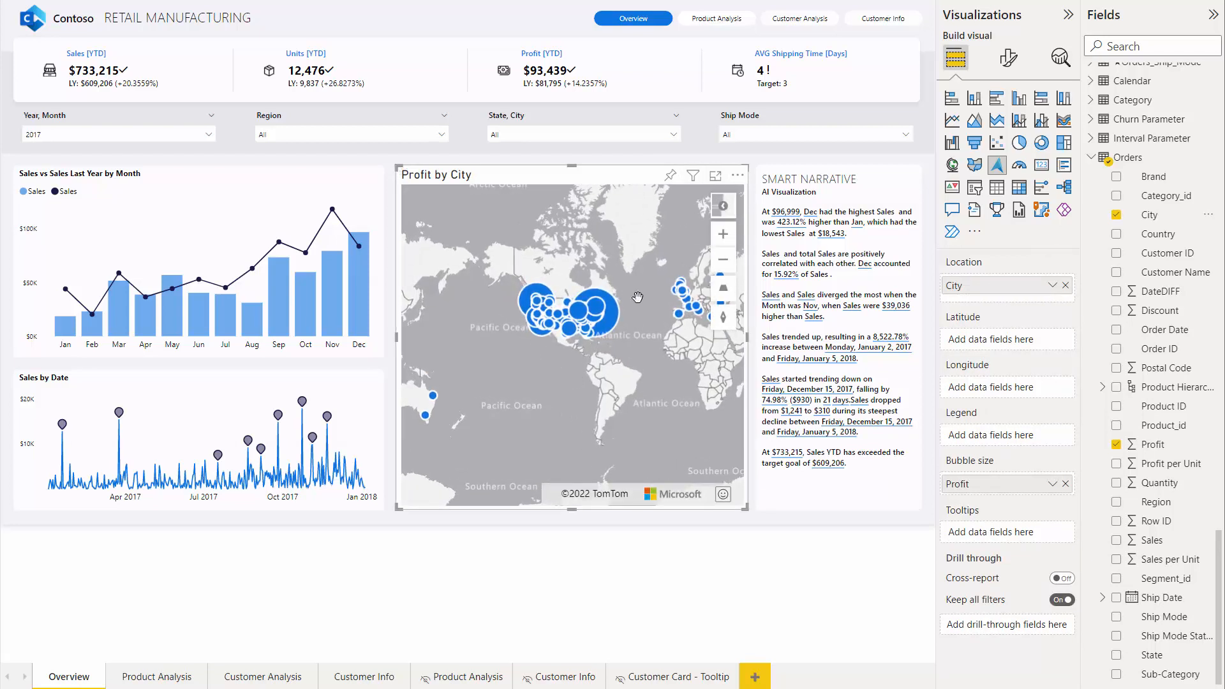
left_click_drag(1158, 234, 1011, 303)
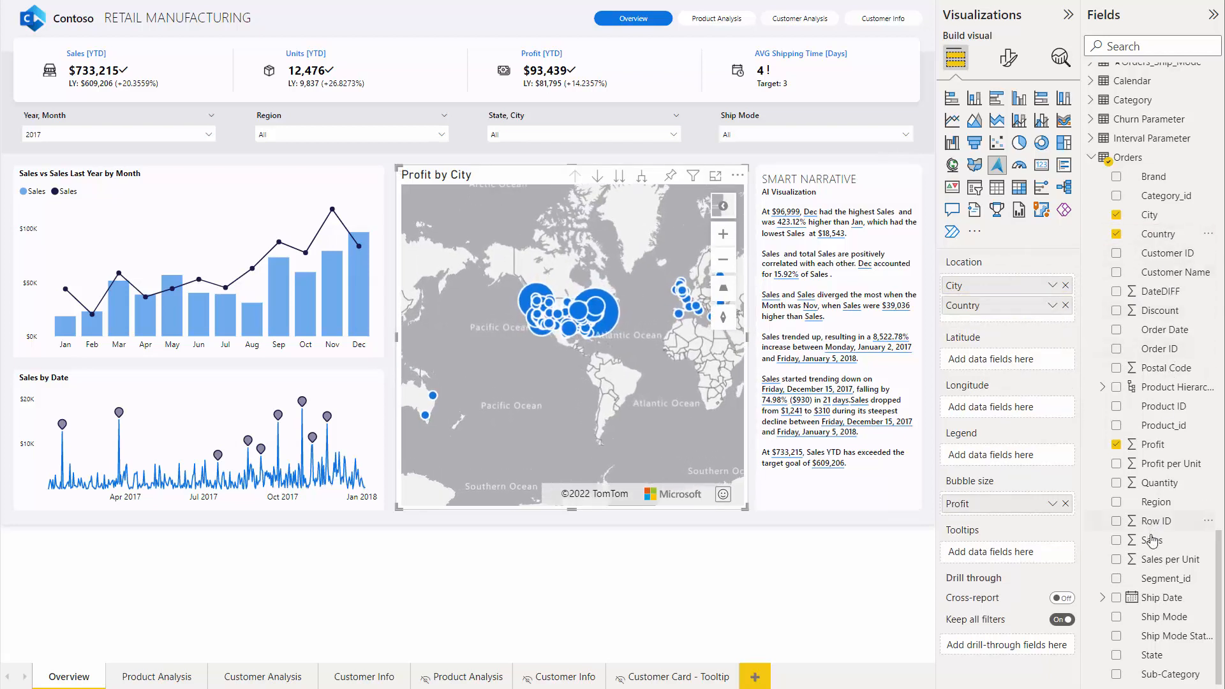
left_click_drag(1155, 666, 999, 306)
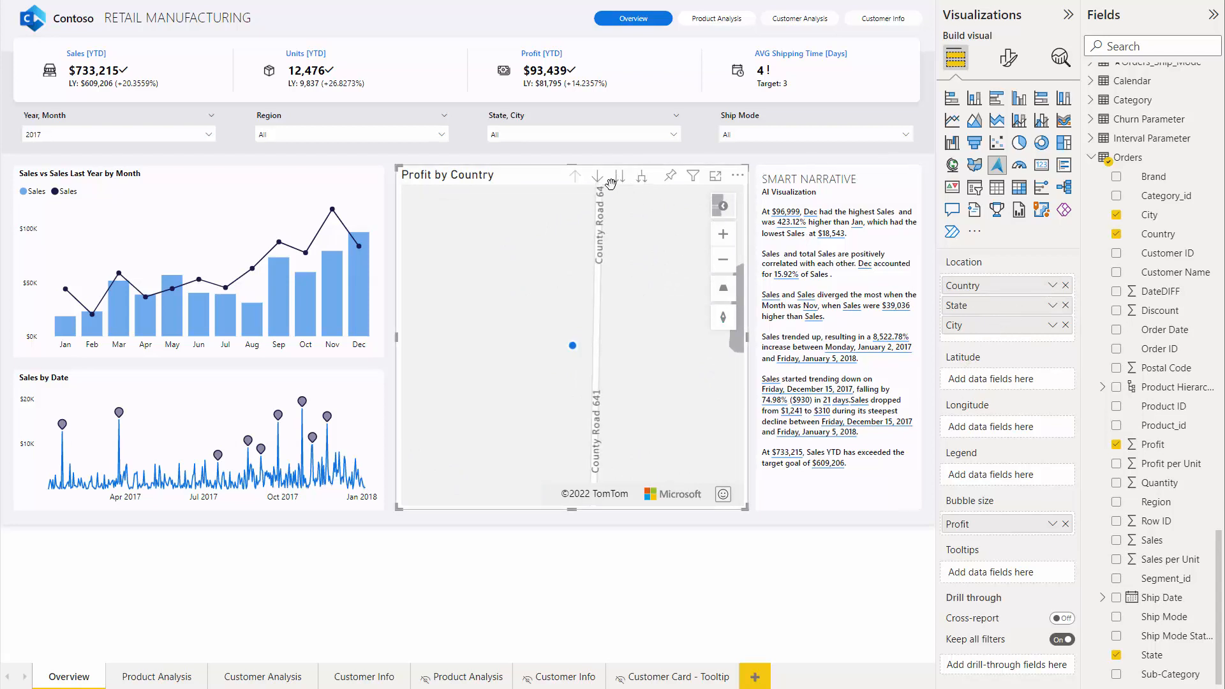
Expand the map's location hierarchy to state level and on to city level, and return to state level
left_click(643, 181)
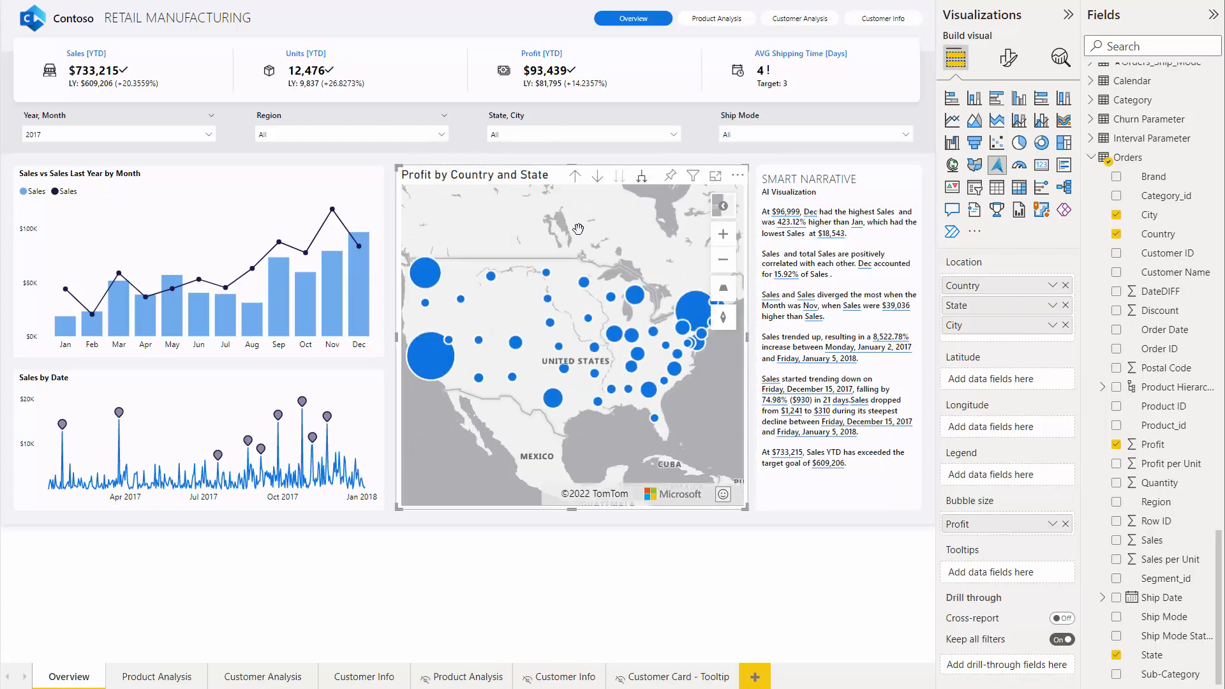
left_click(643, 180)
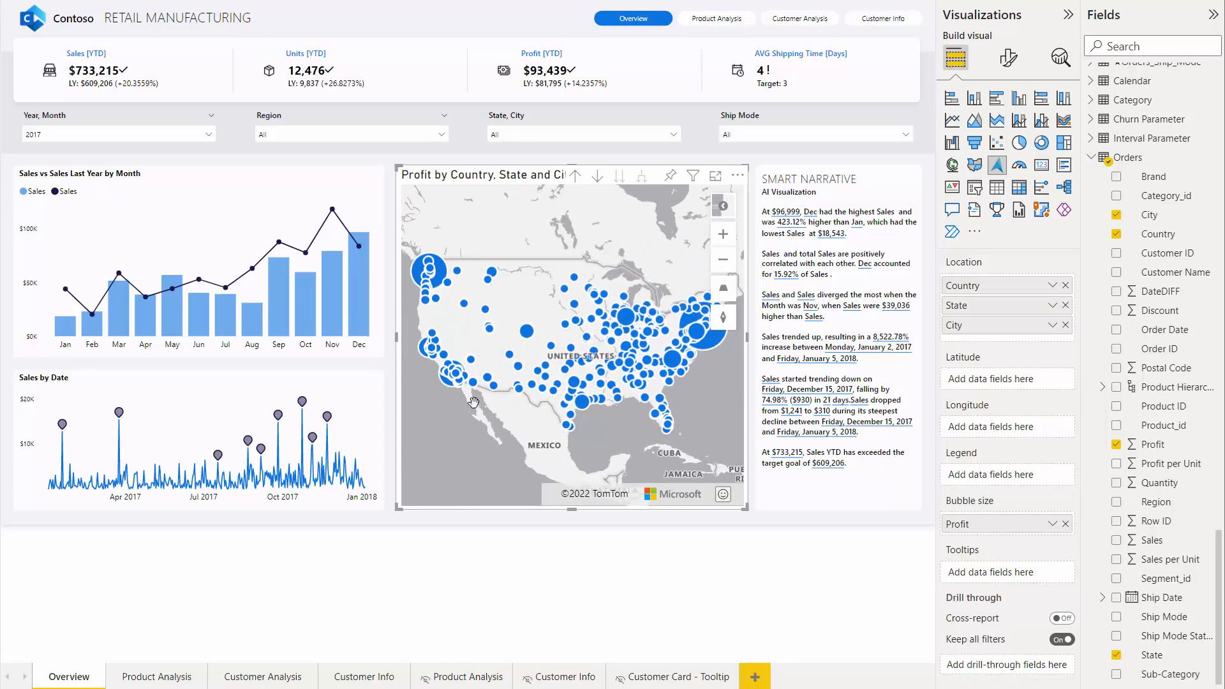
left_click(575, 176)
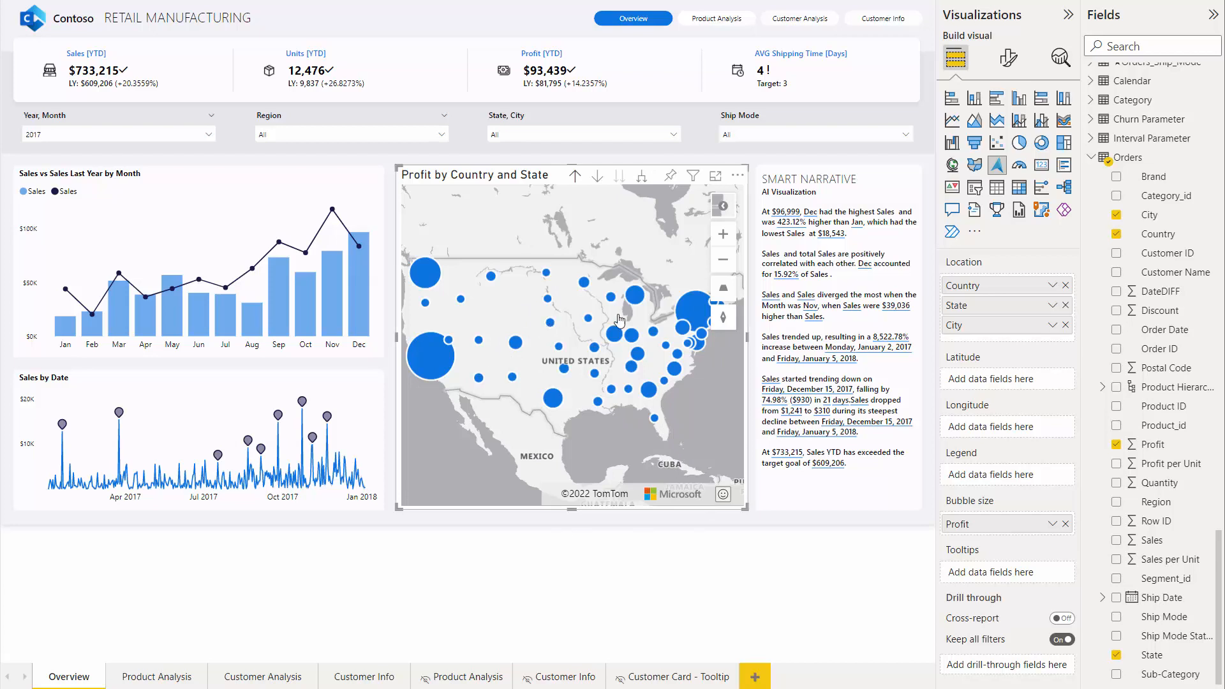
Add Category_id as the map's legend field to split each state's profit bubble by category, and view a state's tooltip
left_click_drag(1166, 196, 1023, 478)
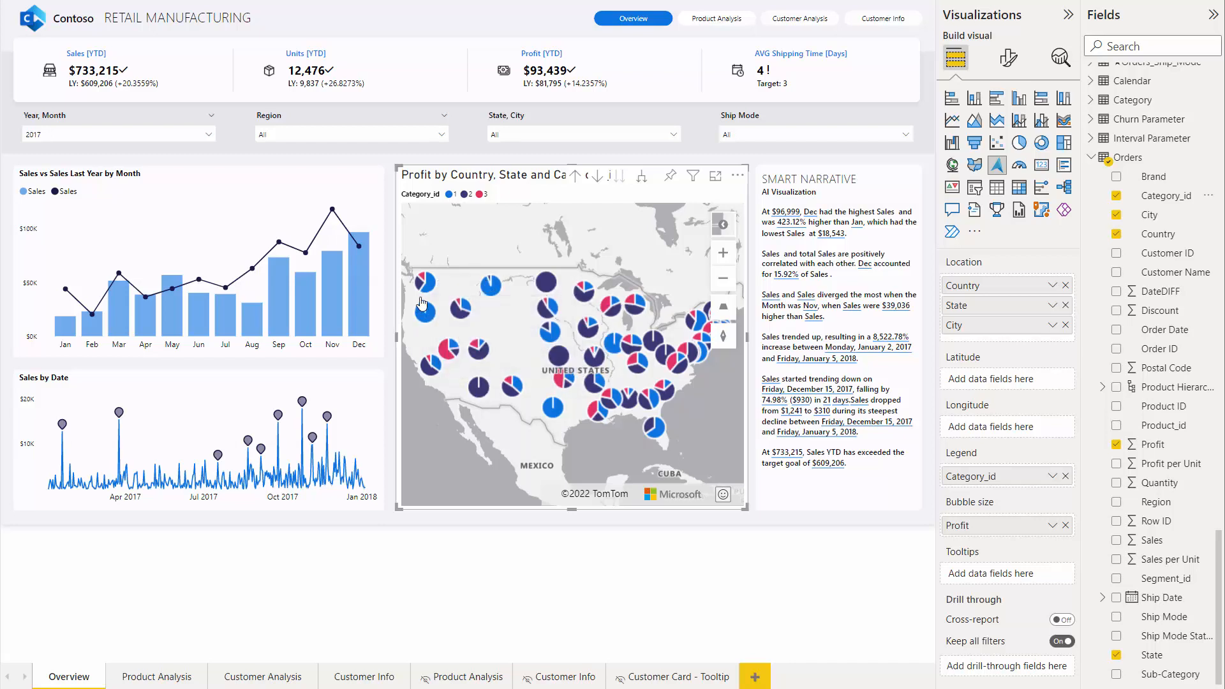
mouse_move(548, 287)
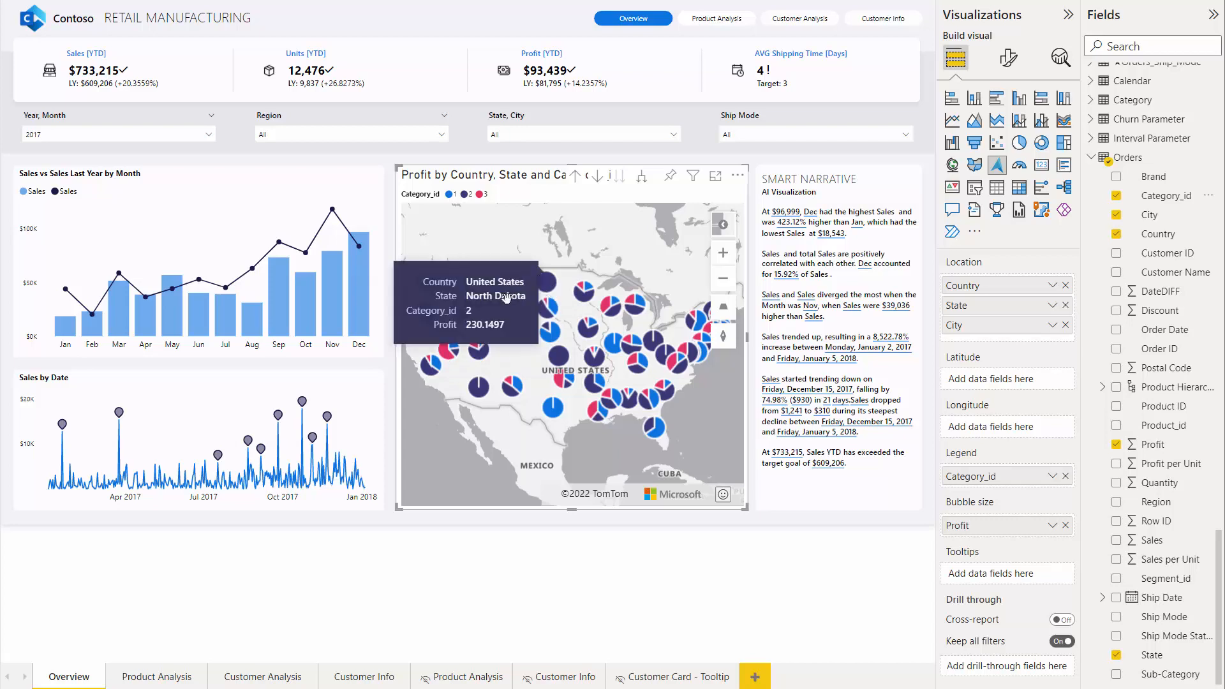